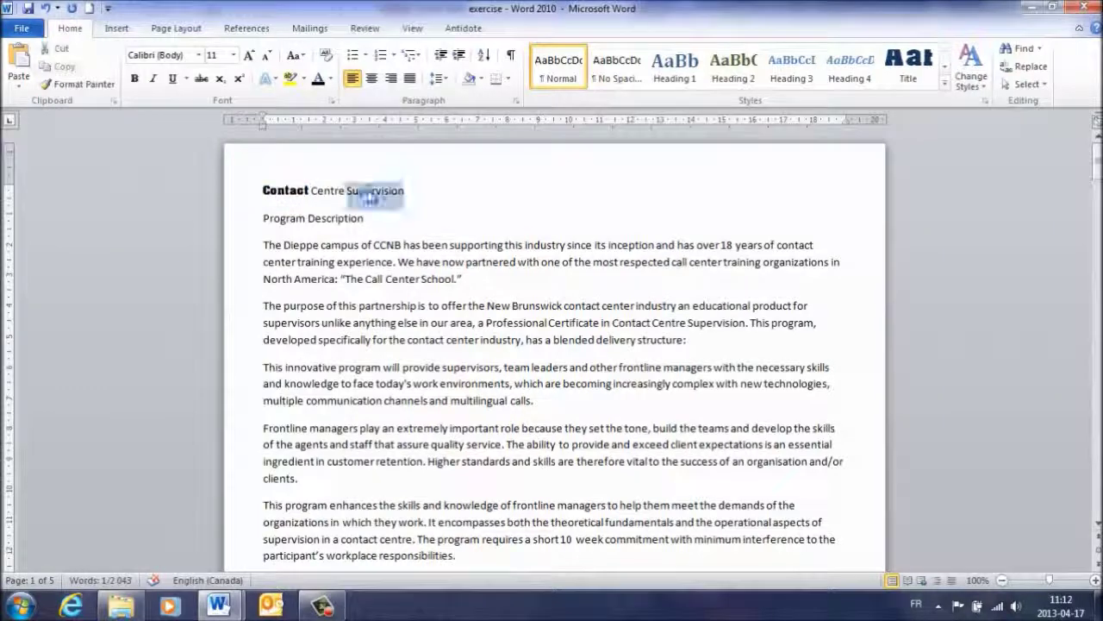
Enlarge the font of the word "Supervision" in the document's opening line by several size increments
click(248, 56)
click(248, 55)
click(248, 55)
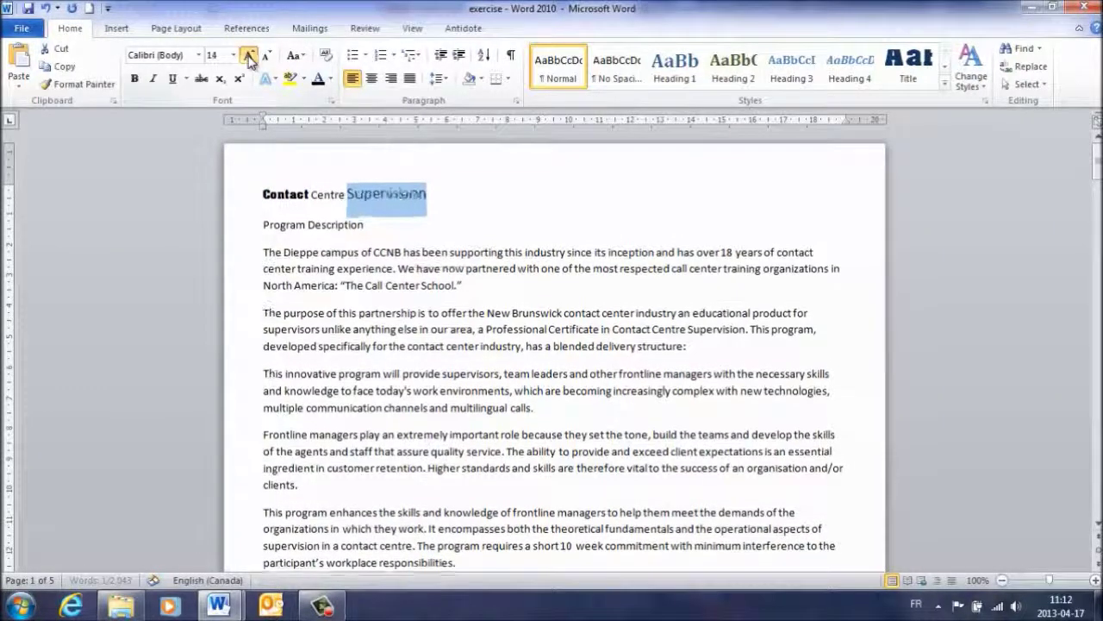
click(249, 56)
click(403, 333)
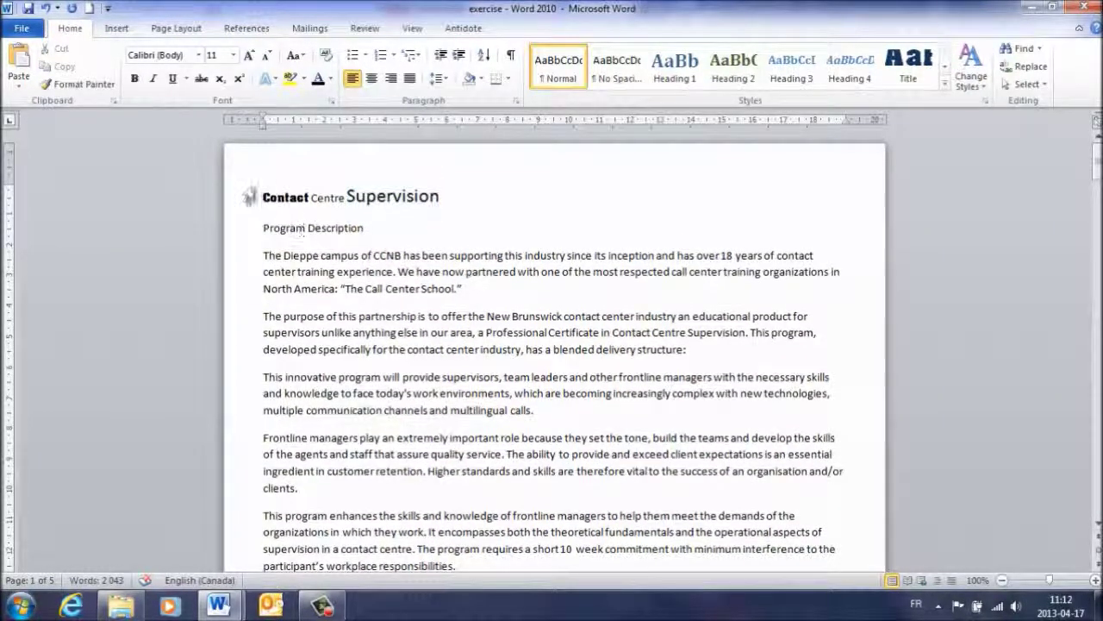
Copy the body paragraph's formatting onto the entire "Contact Centre Supervision" line with Format Painter
click(245, 197)
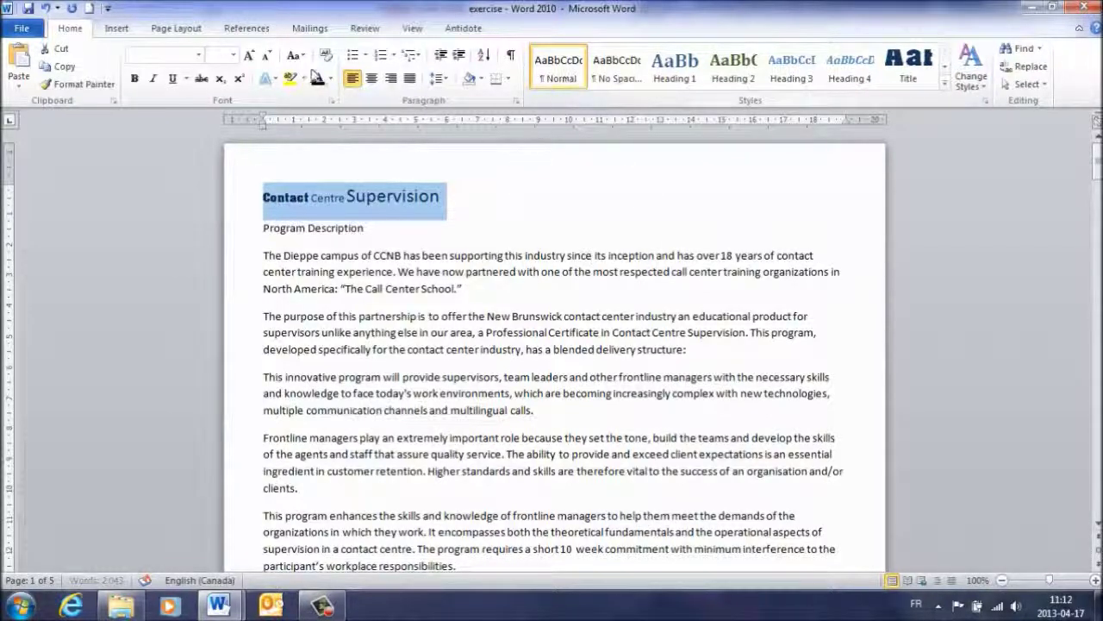
click(308, 266)
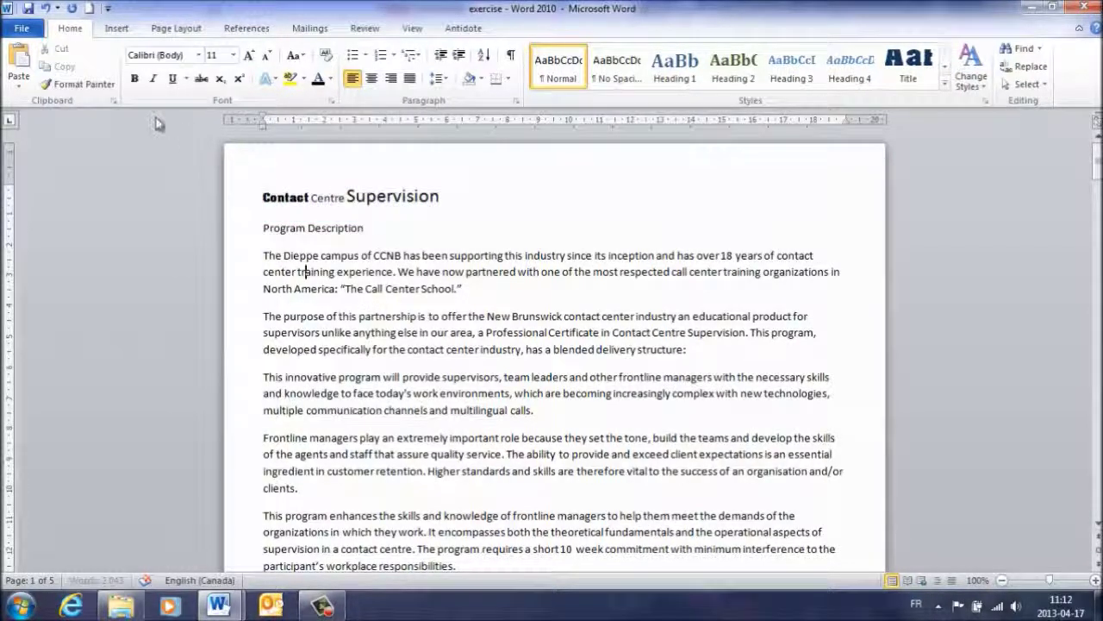
click(84, 83)
click(228, 199)
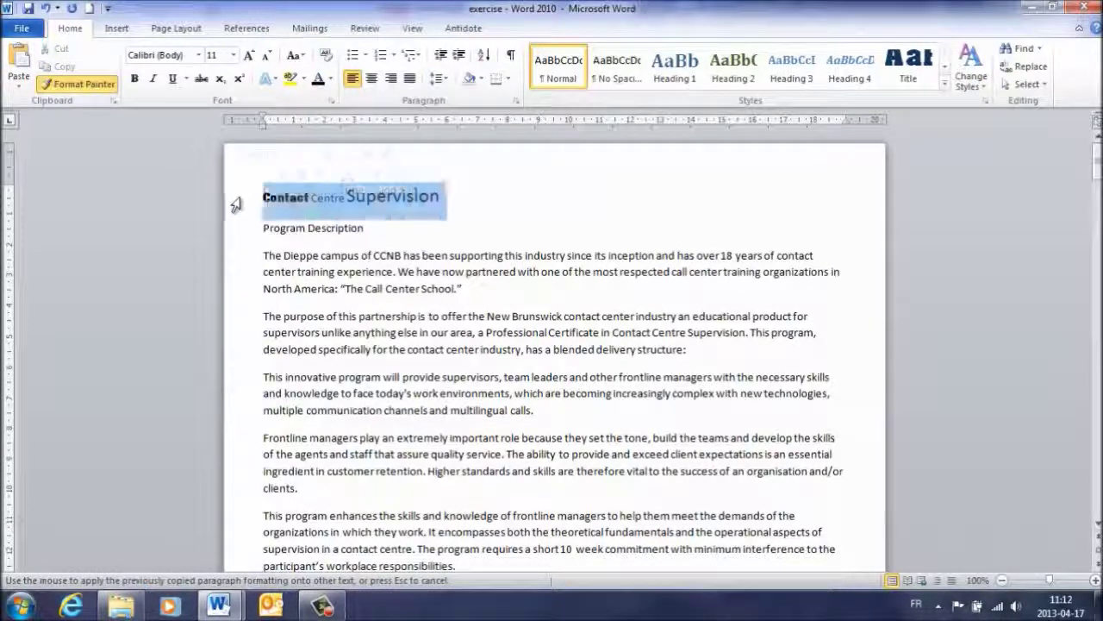
click(398, 261)
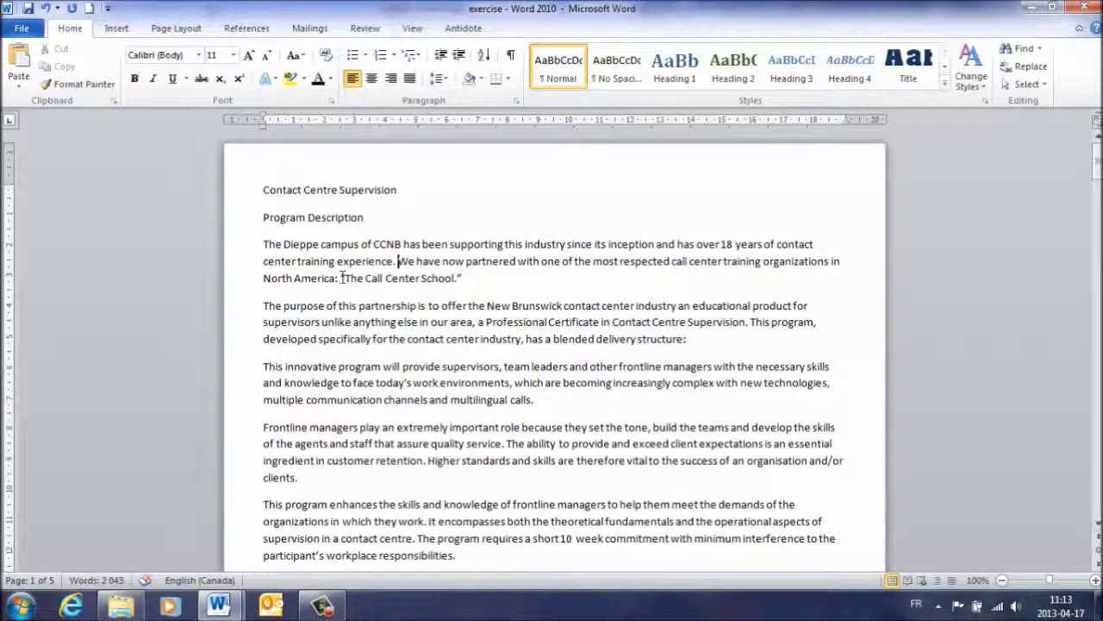
Apply the Title style to the whole "Contact Centre Supervision" line
click(240, 196)
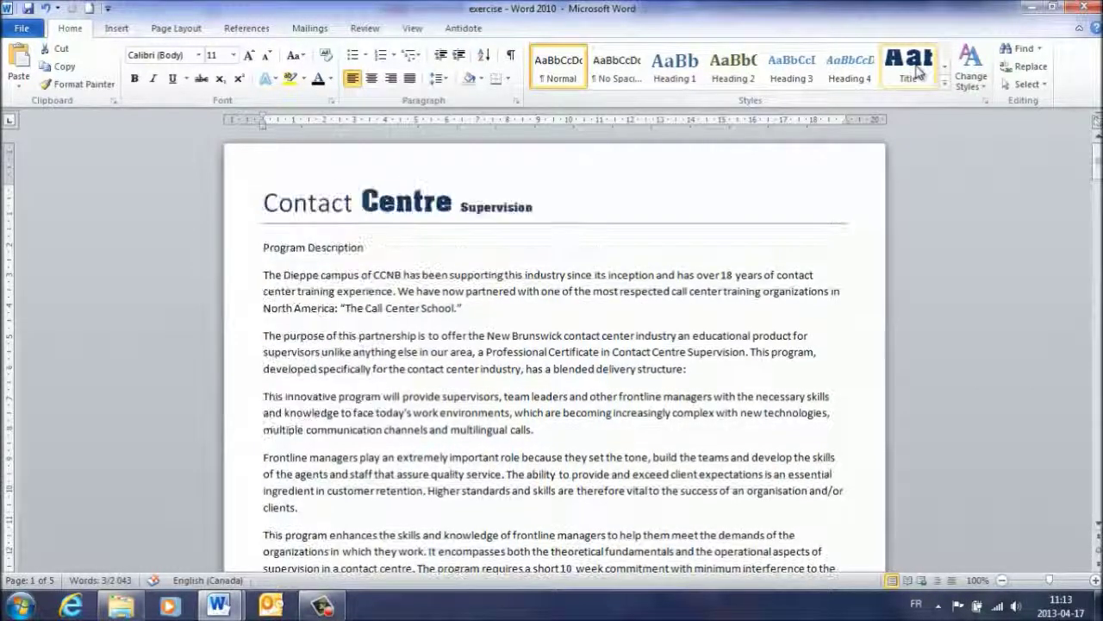
click(945, 84)
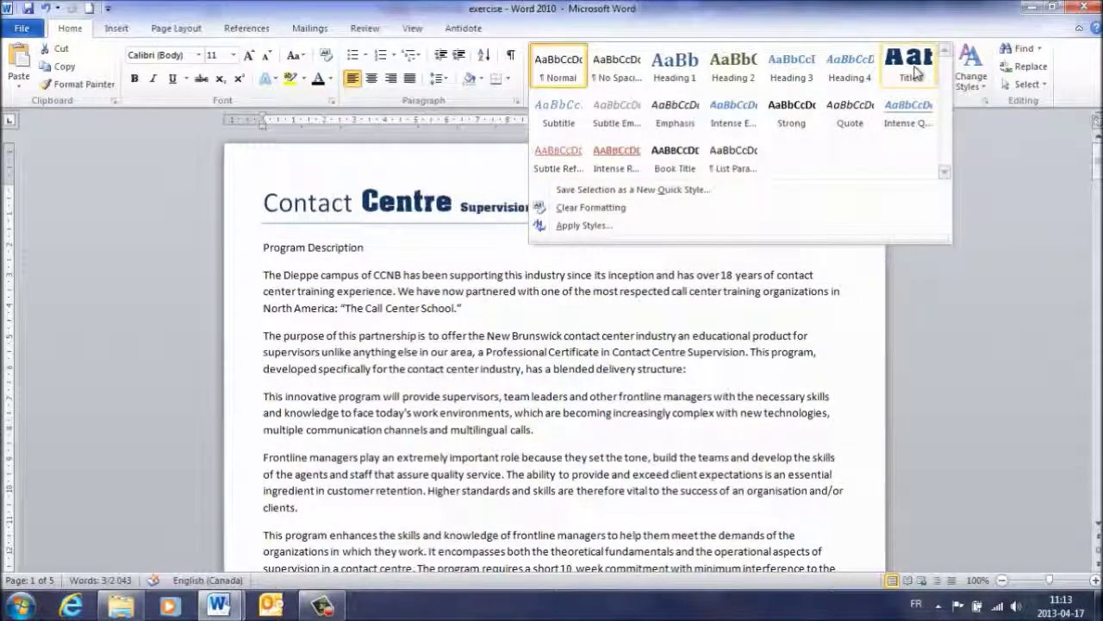
click(915, 74)
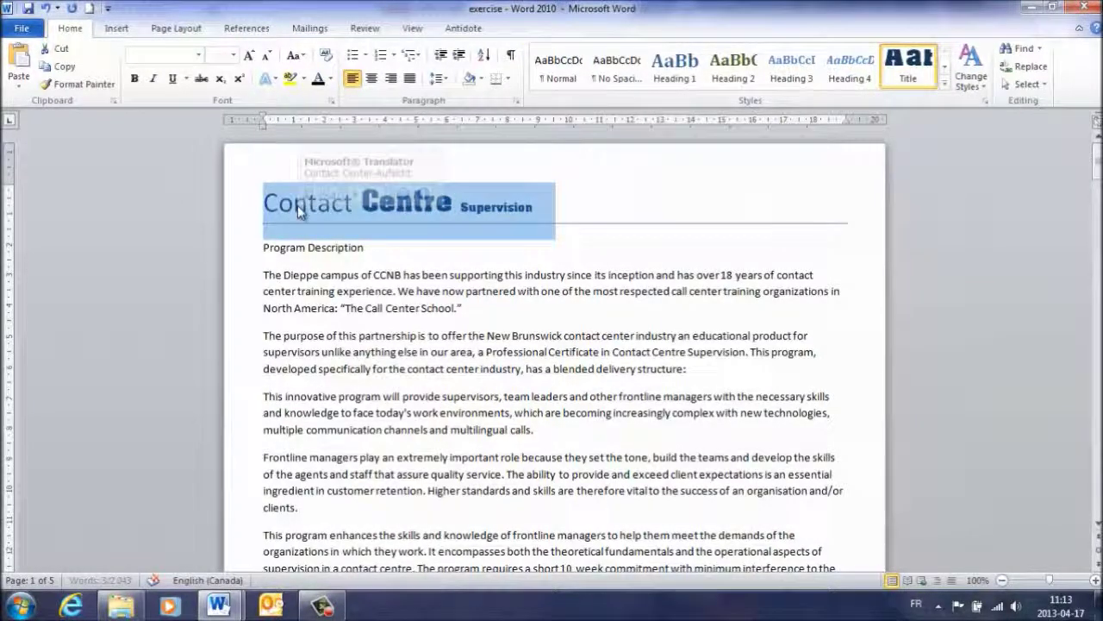
click(310, 247)
Copy the formatting of the word "Contact" onto the whole title line with Format Painter
click(303, 202)
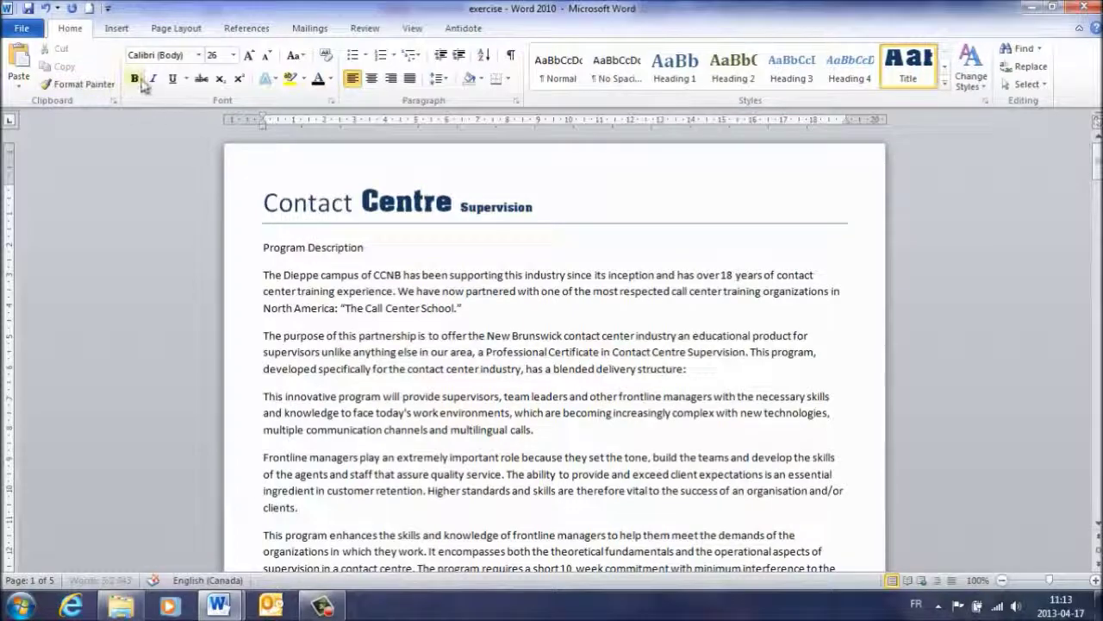
click(78, 83)
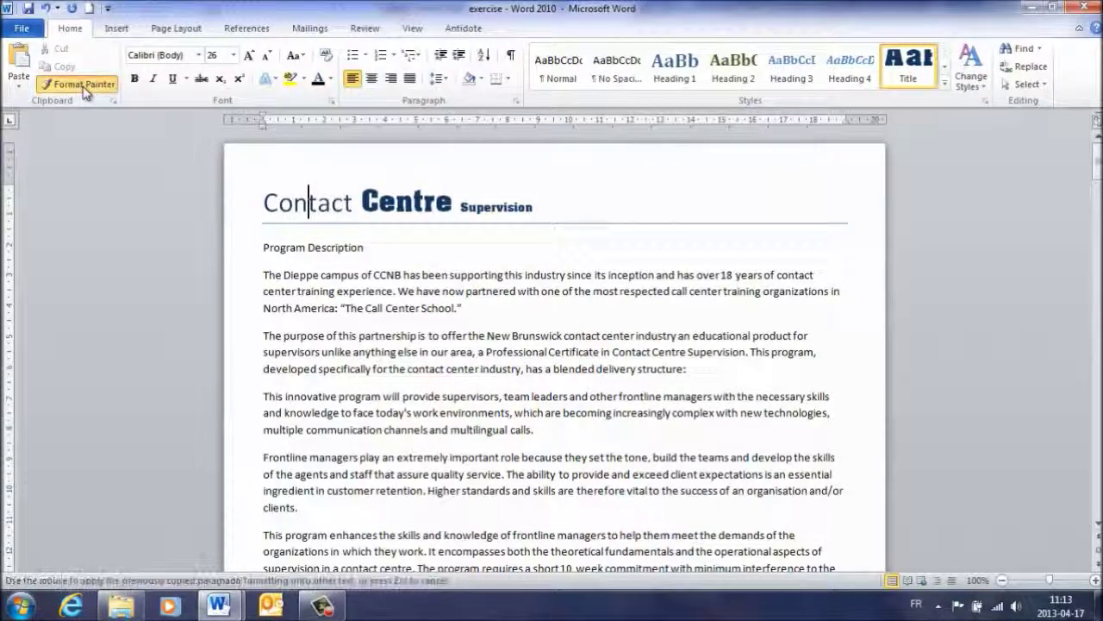
click(241, 208)
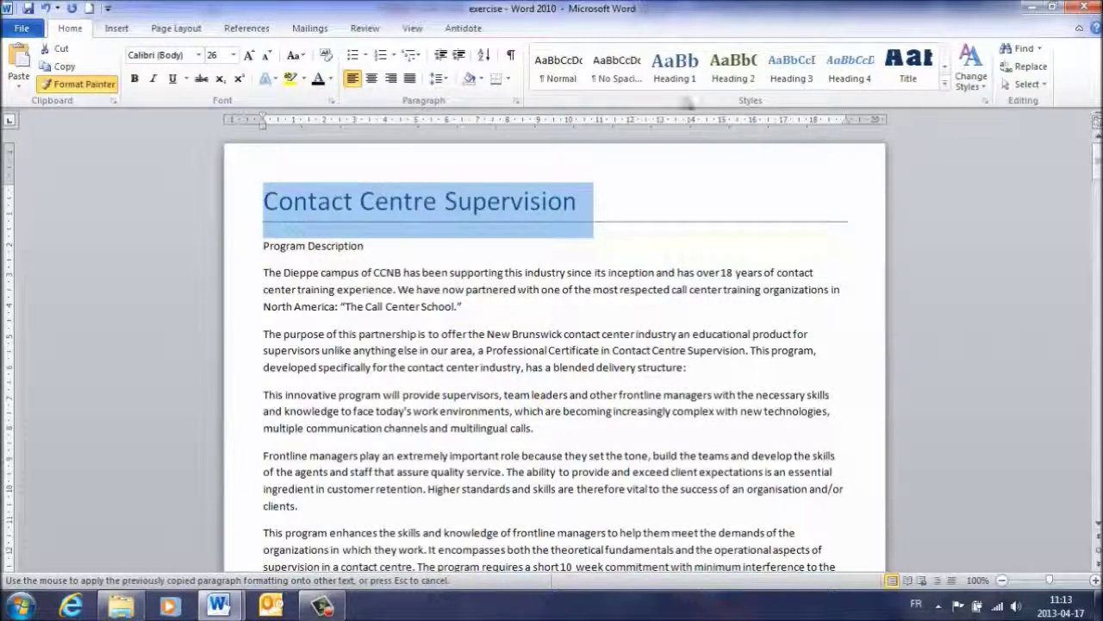
Apply the Normal style to the "Contact Centre Supervision" line and set its font size to 12
click(558, 72)
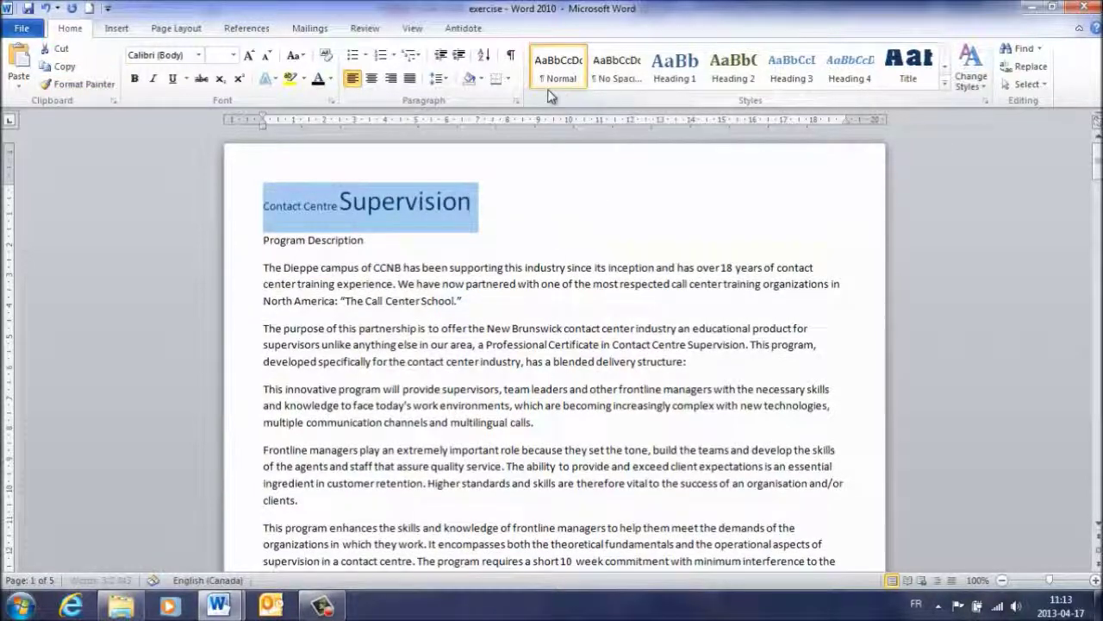
click(233, 55)
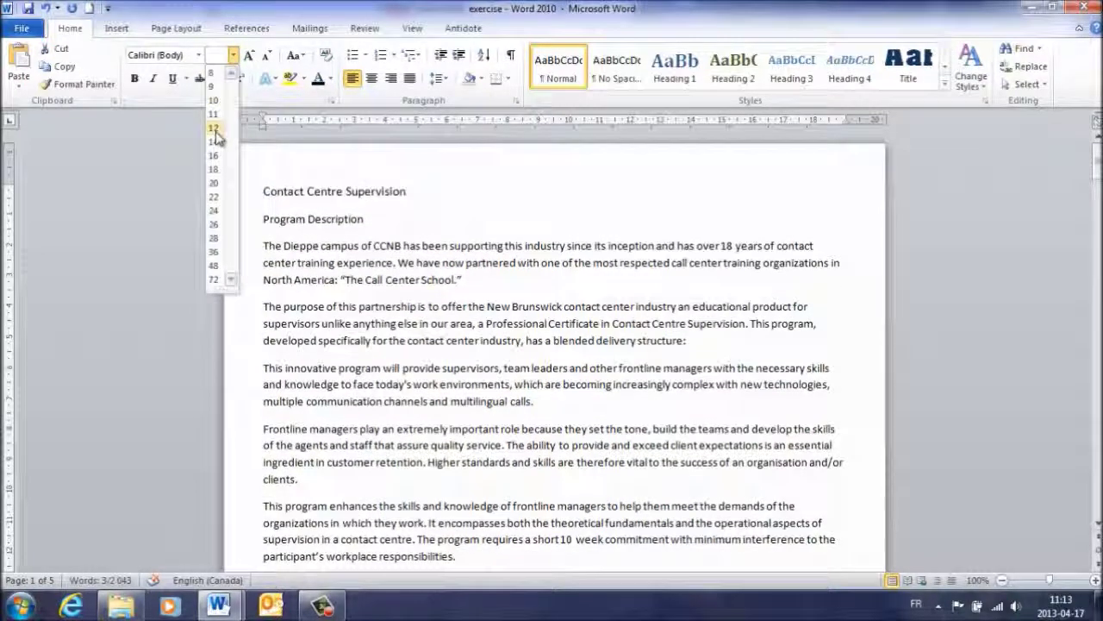
click(213, 128)
click(362, 262)
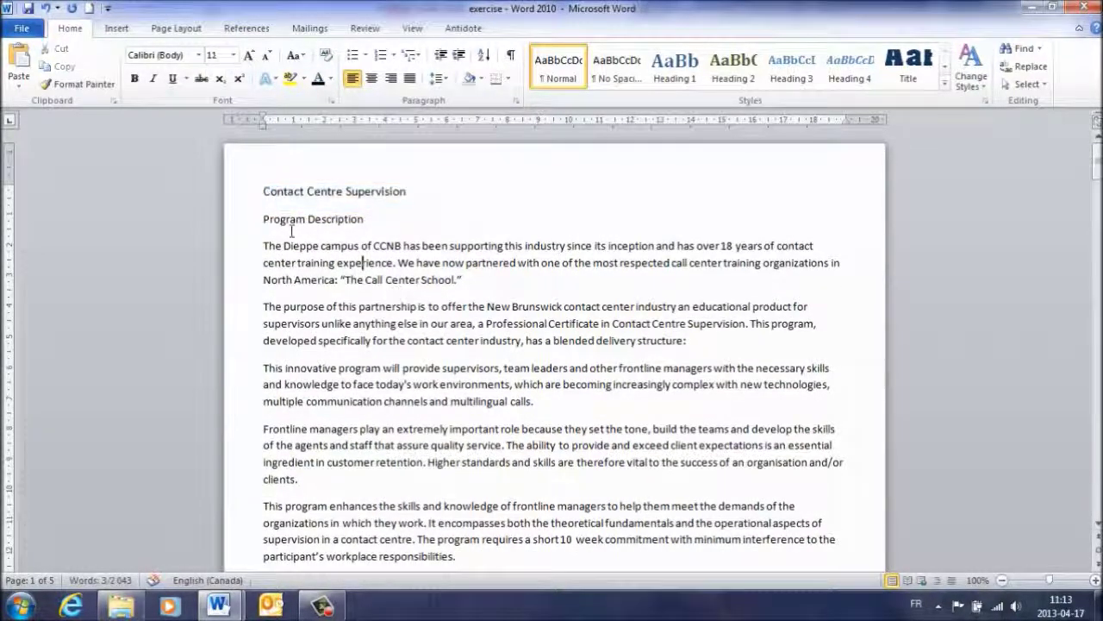
Apply the Title style to the uniformly formatted "Contact Centre Supervision" line
click(227, 192)
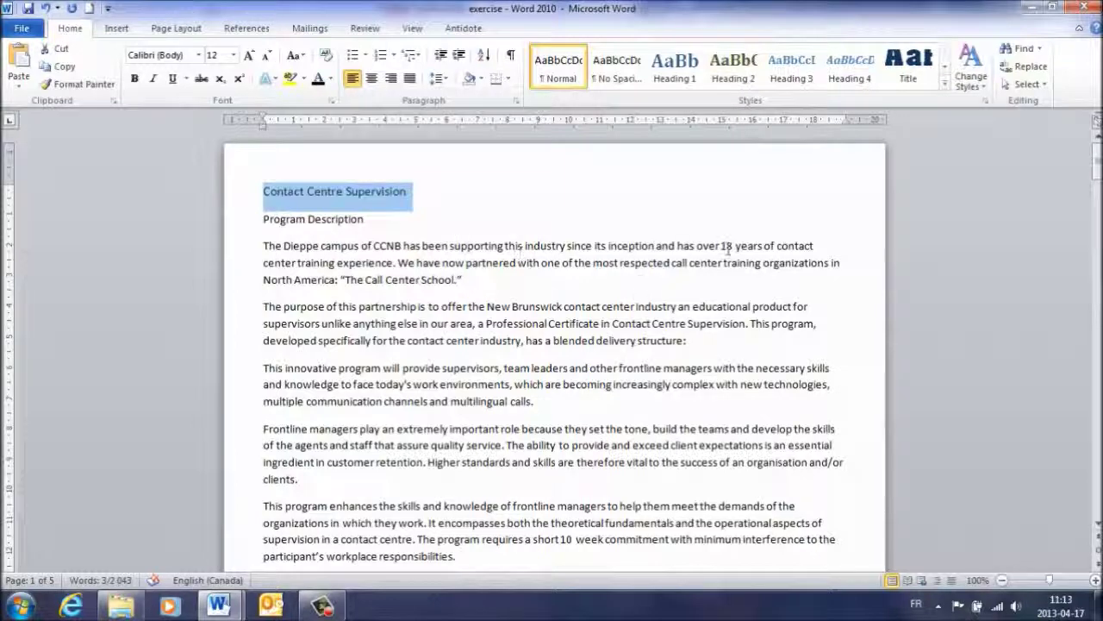
click(908, 64)
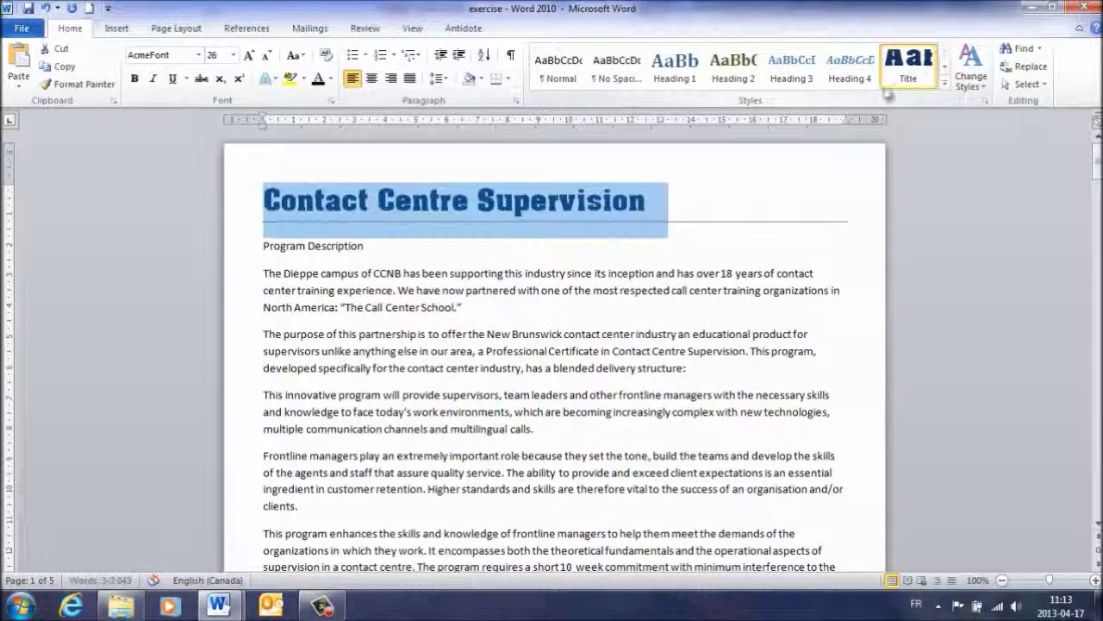
click(530, 316)
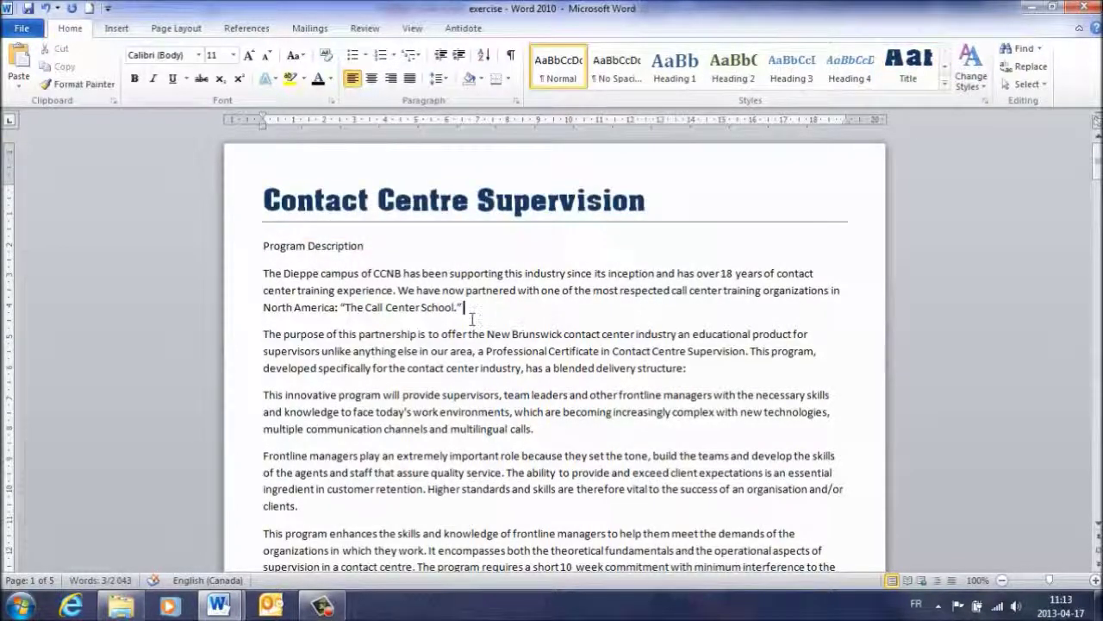
Format the "Program Description" line with the Heading 1 style
click(945, 83)
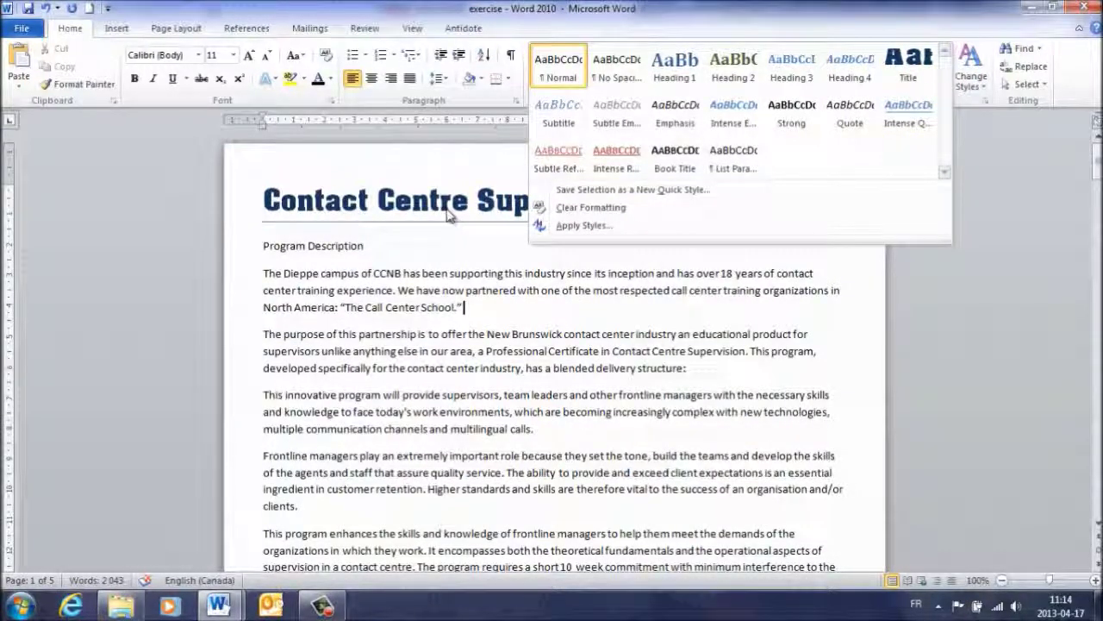
click(456, 258)
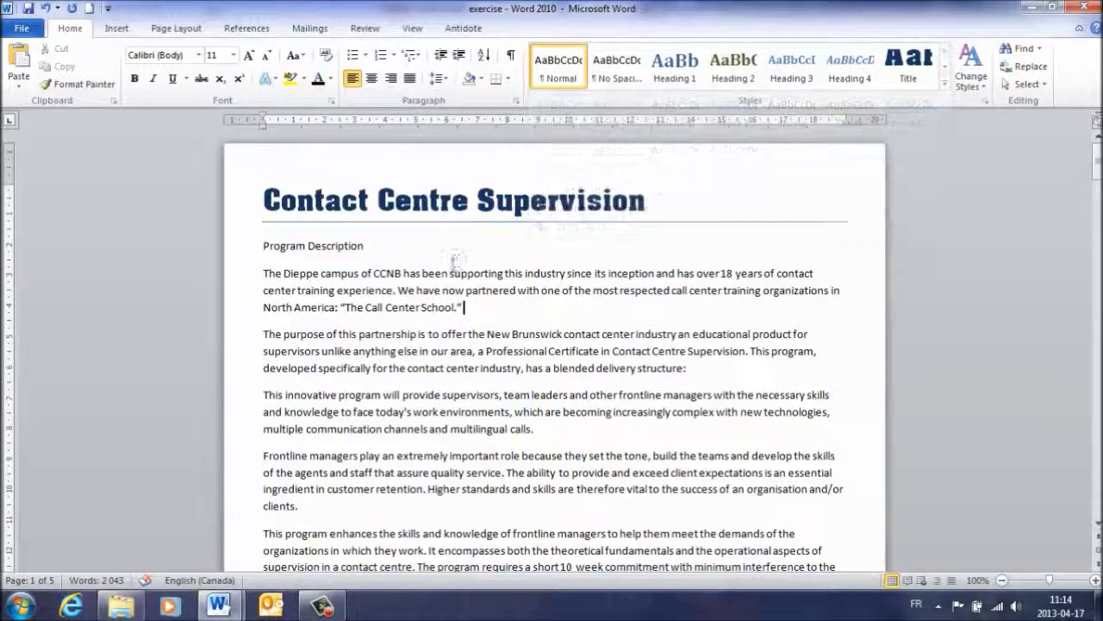
click(241, 250)
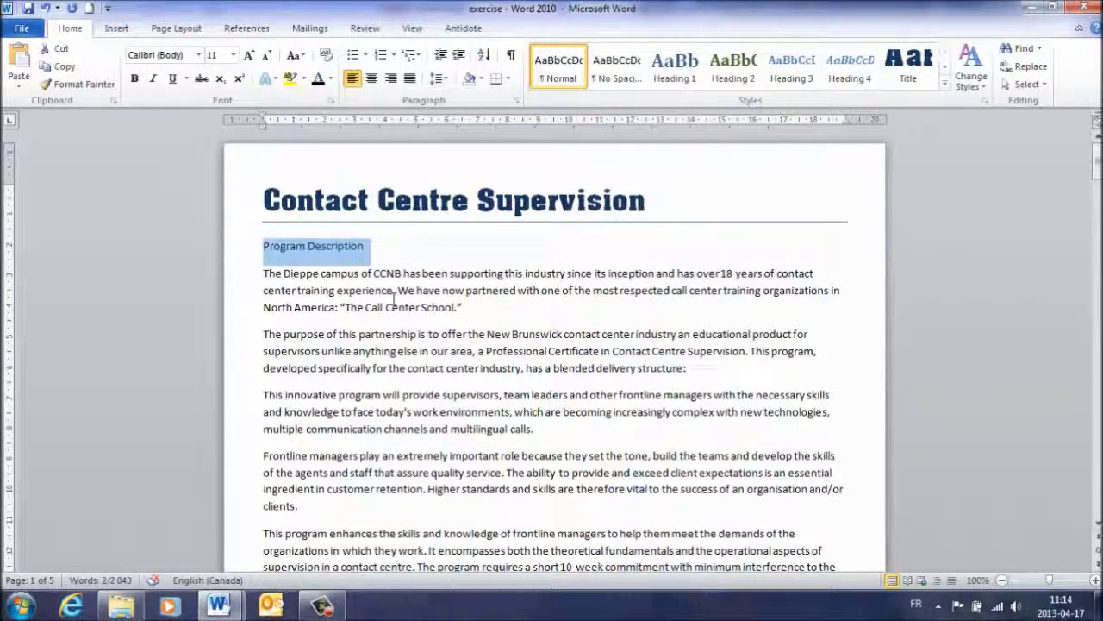
click(685, 74)
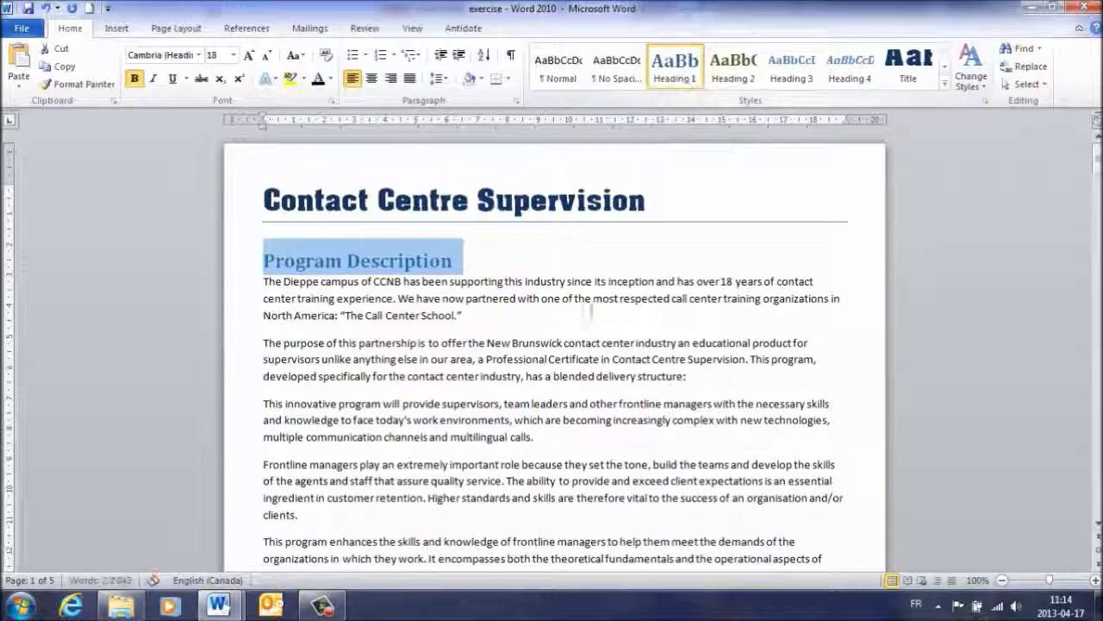
Try the Heading 1 style on the "Benefits" line and undo it
scroll(468, 377, down, 3)
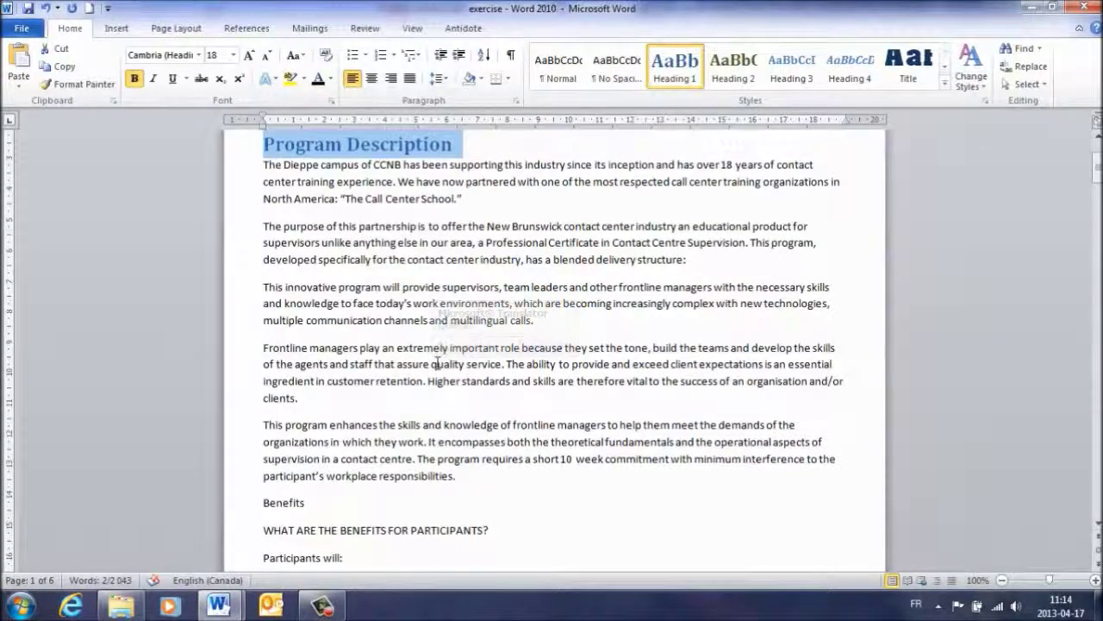
scroll(422, 360, down, 1)
scroll(412, 359, up, 2)
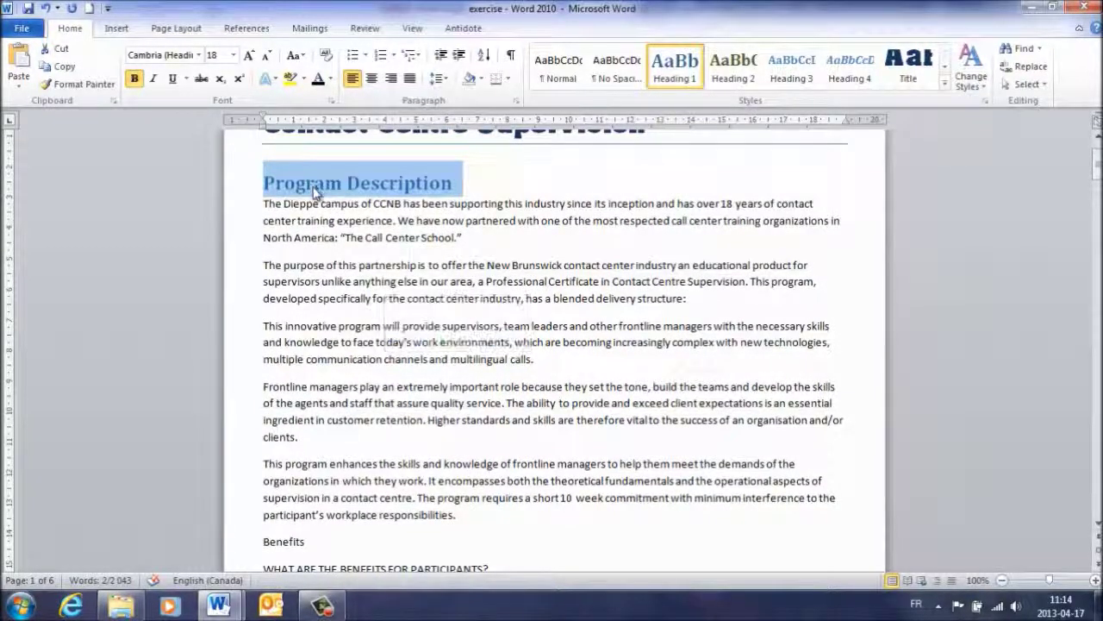
scroll(359, 431, down, 1)
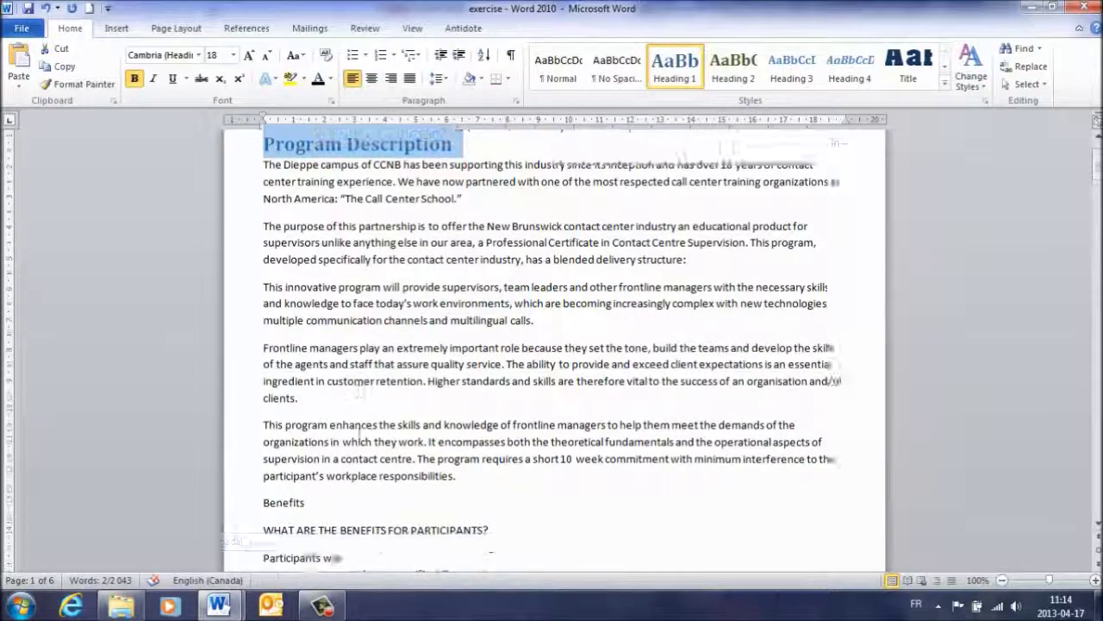
scroll(359, 431, down, 1)
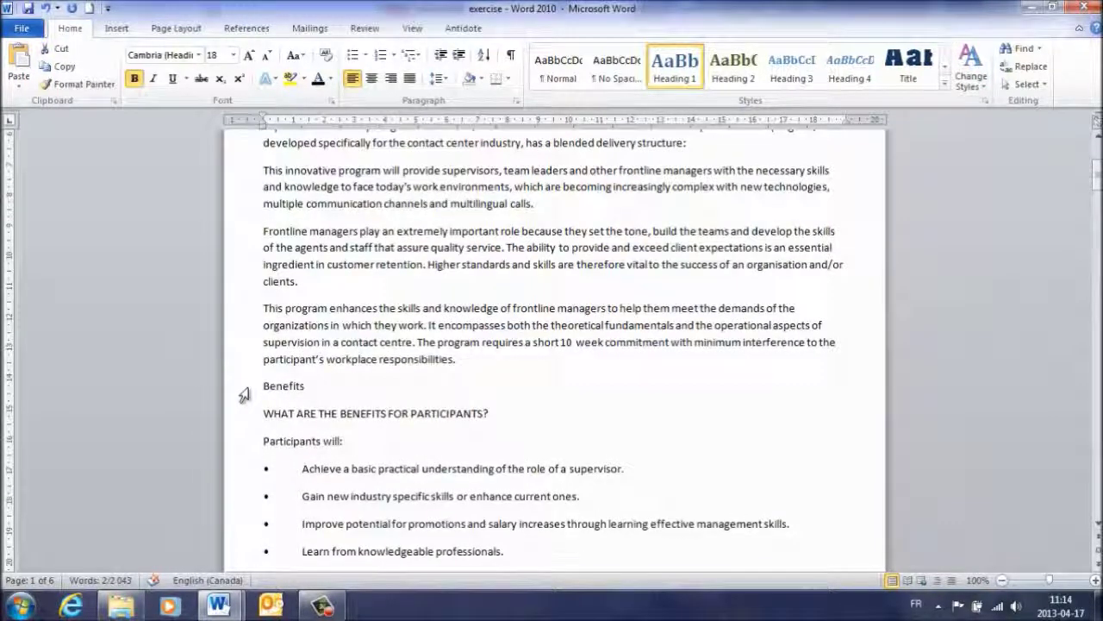
click(246, 390)
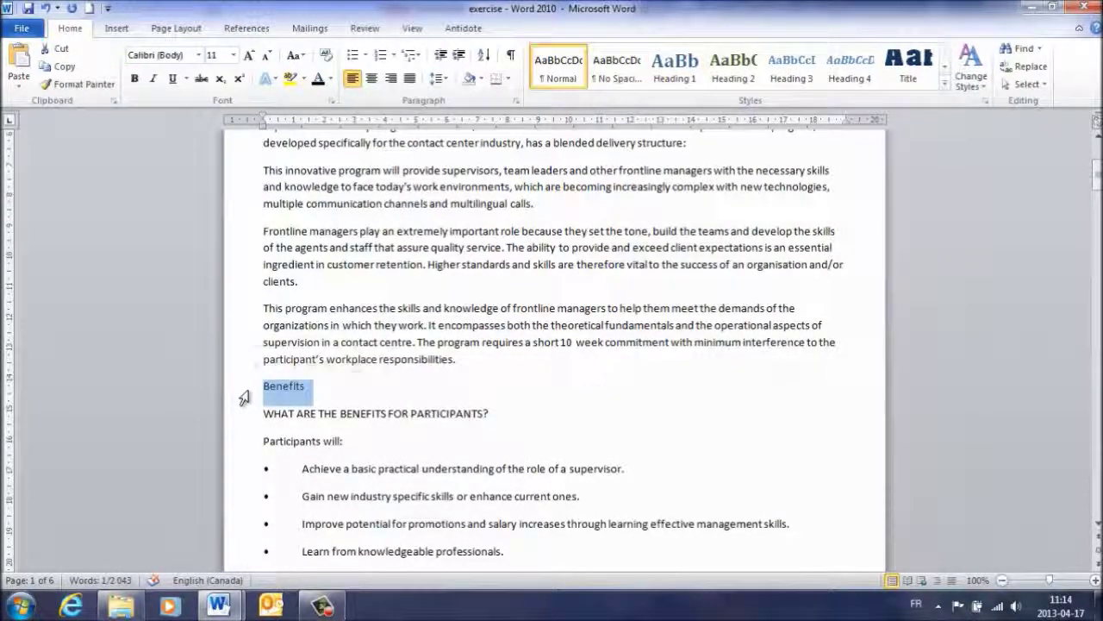
click(677, 80)
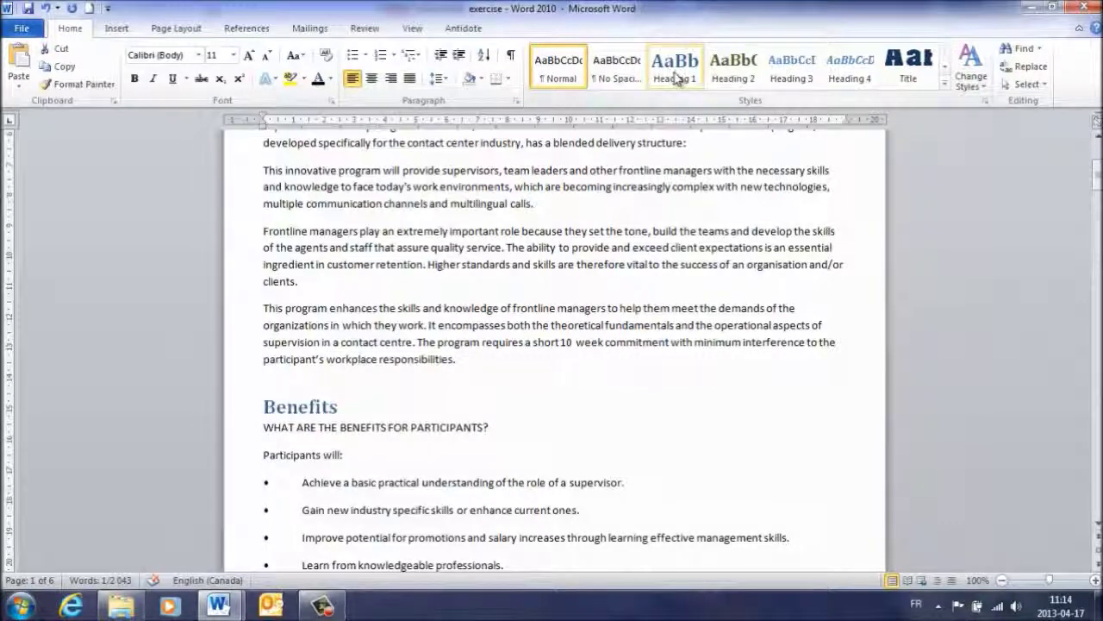
click(678, 78)
scroll(391, 311, up, 4)
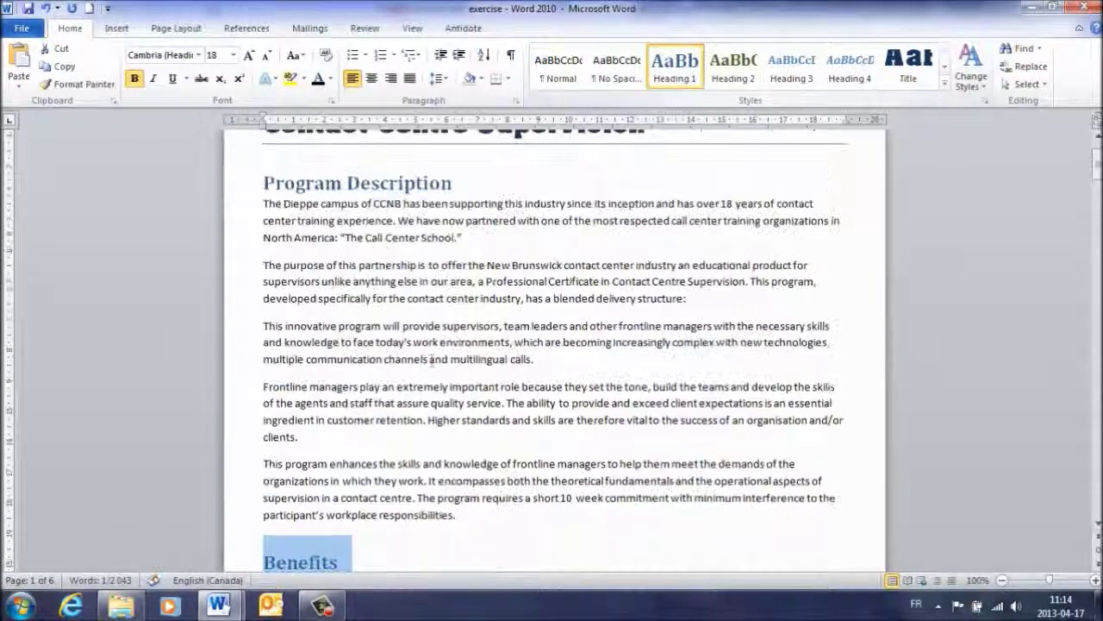
scroll(384, 457, down, 3)
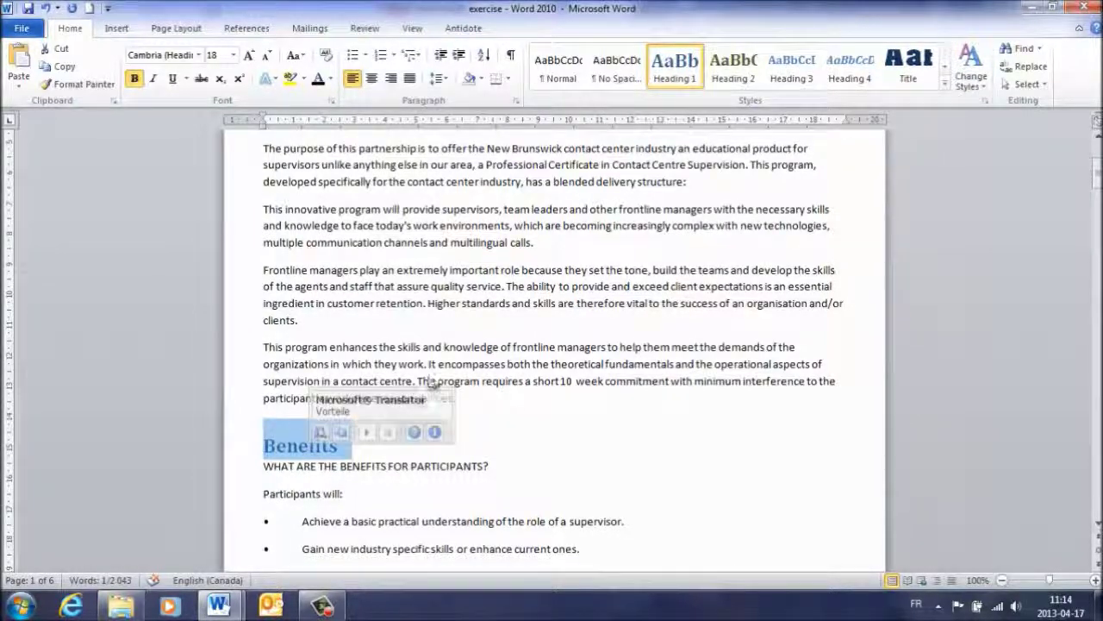
click(46, 8)
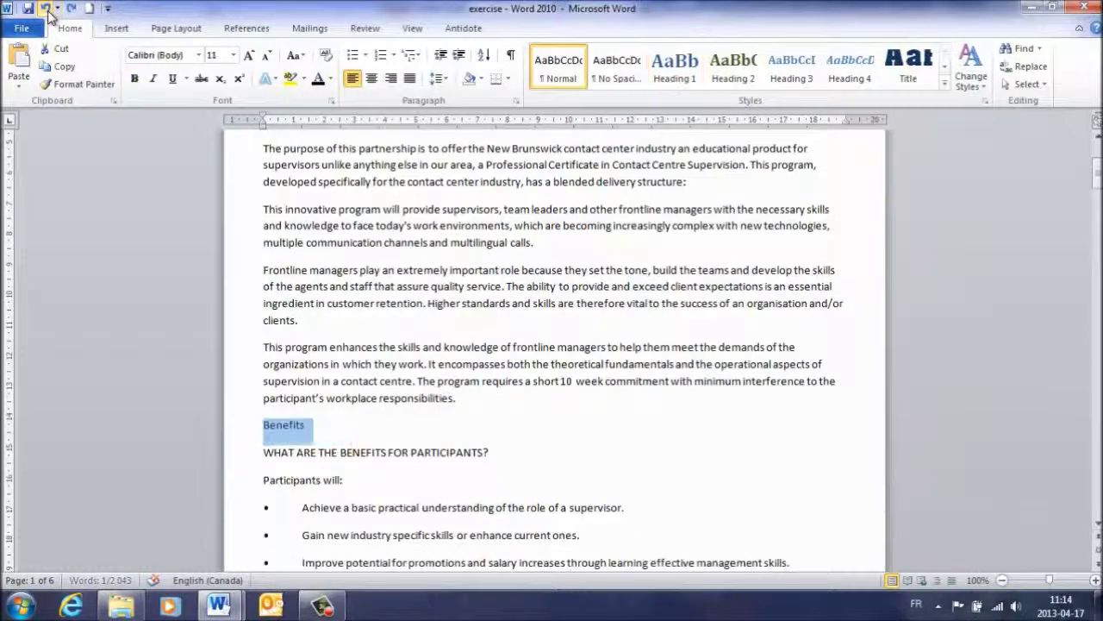
Copy the Heading 1 formatting from the "Program Description" line to the "Benefits" line with Format Painter
scroll(357, 237, up, 3)
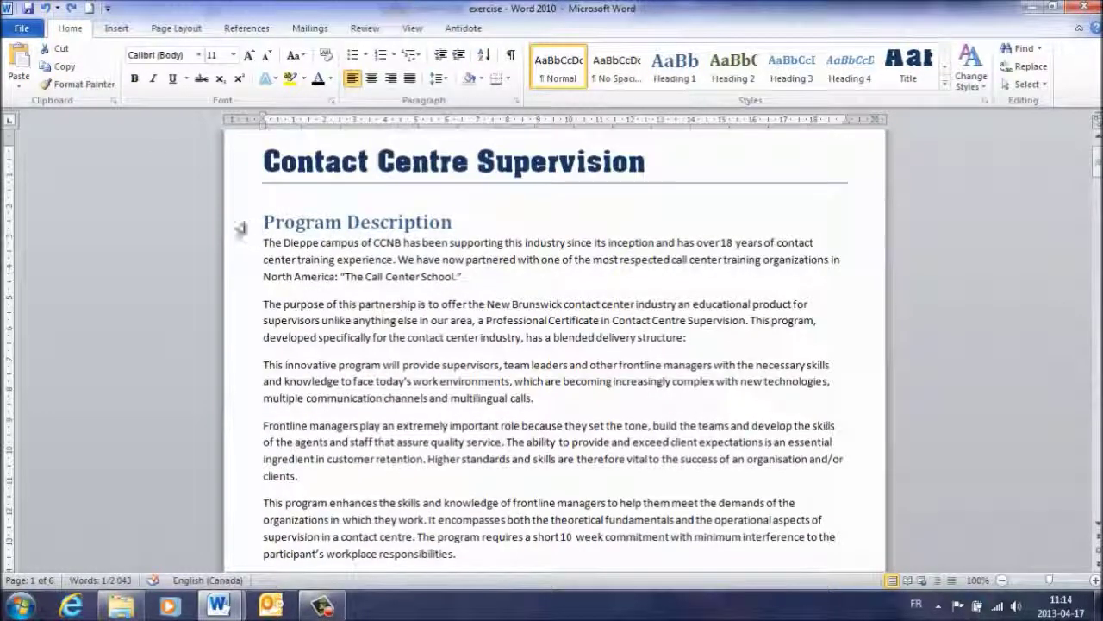
click(240, 226)
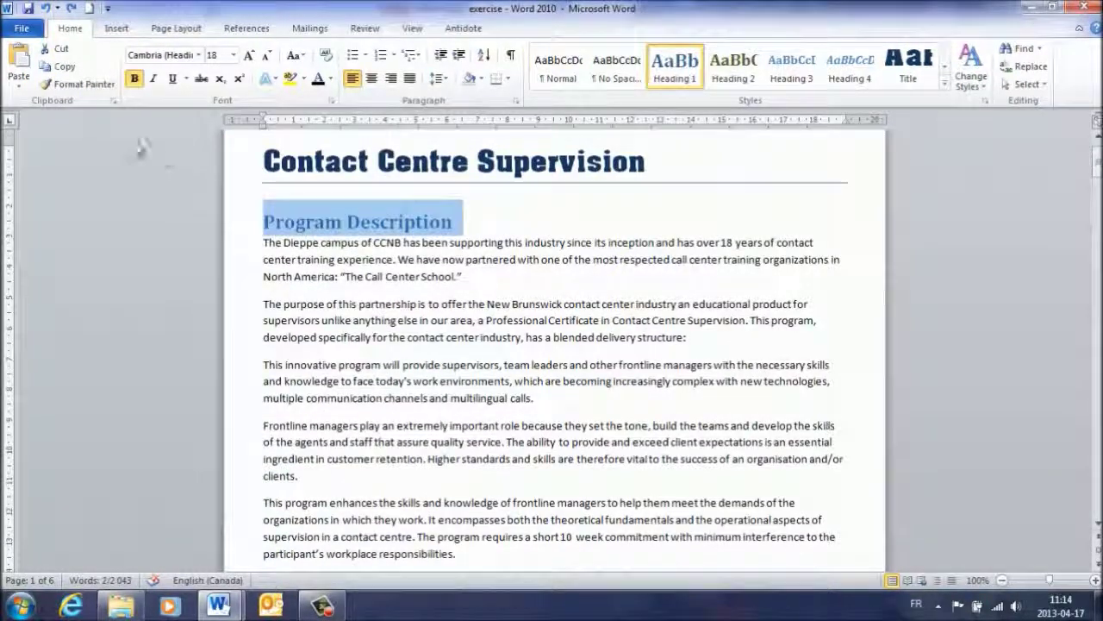
click(86, 92)
scroll(207, 293, down, 3)
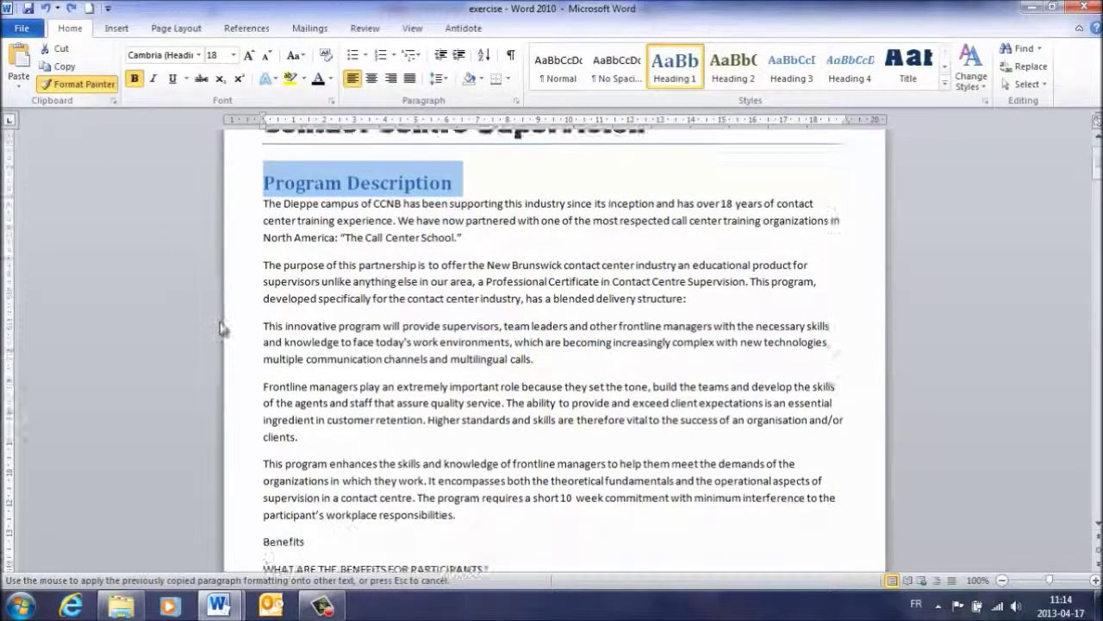
scroll(229, 332, down, 2)
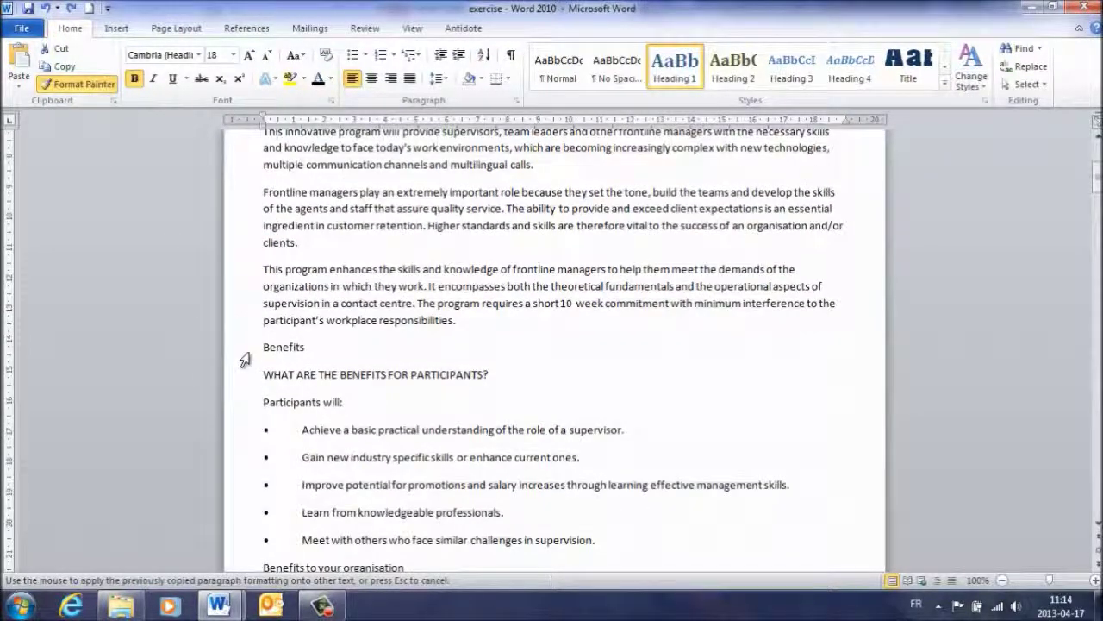
click(244, 355)
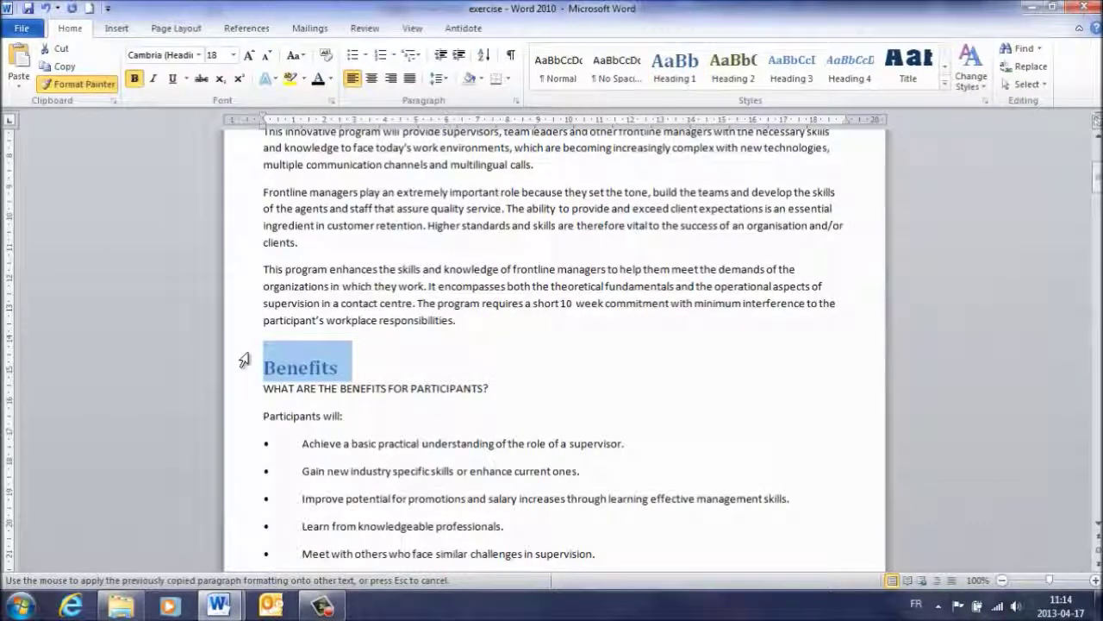
click(671, 78)
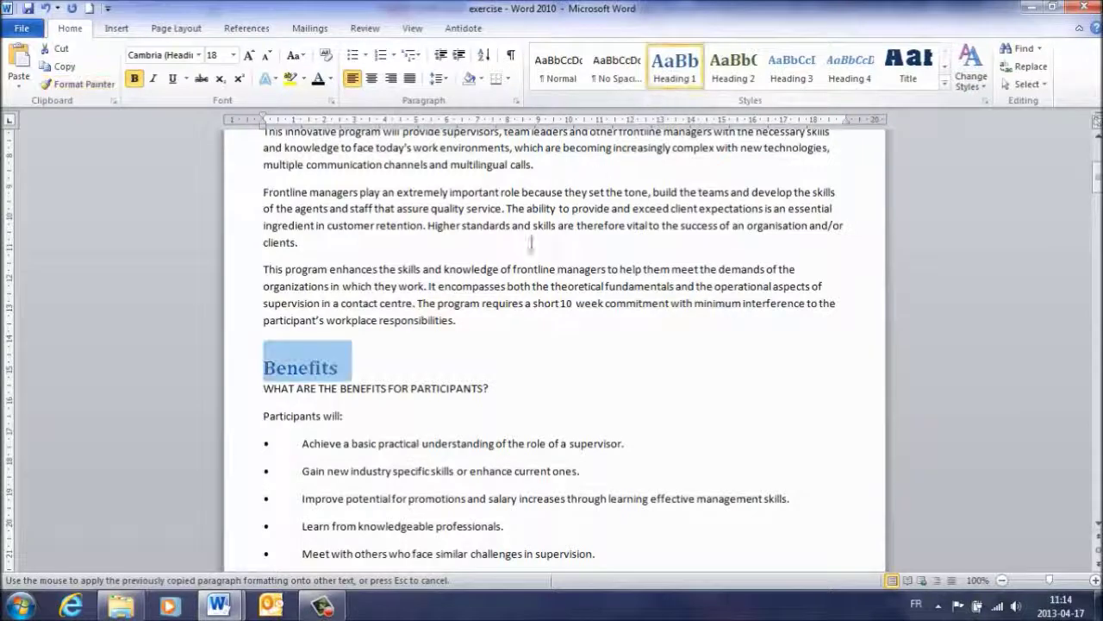
Copy the "Benefits" heading's formatting to the "Eight Webinars in this program" line with Format Painter, and turn Format Painter off
scroll(285, 327, down, 2)
scroll(265, 353, down, 3)
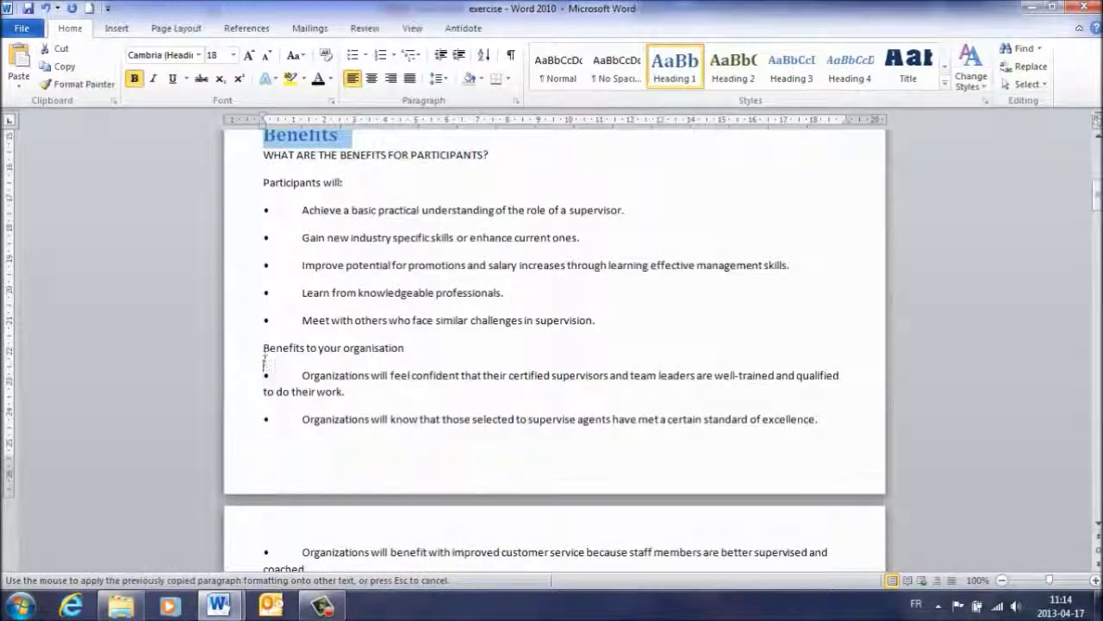
scroll(263, 345, down, 2)
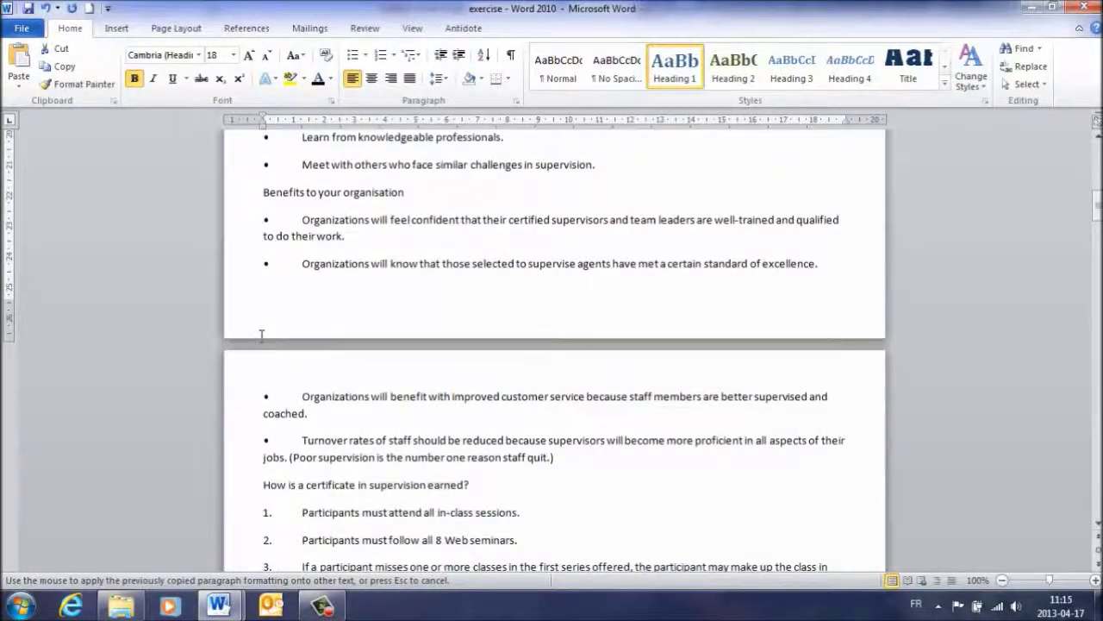
scroll(262, 331, up, 3)
scroll(269, 312, down, 6)
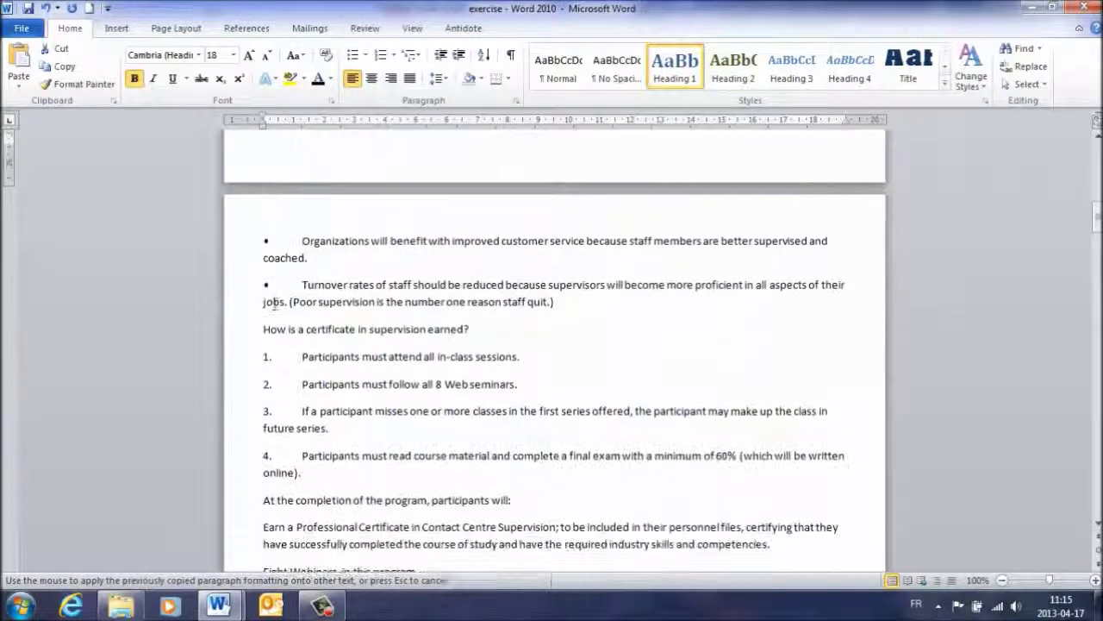
scroll(274, 303, down, 3)
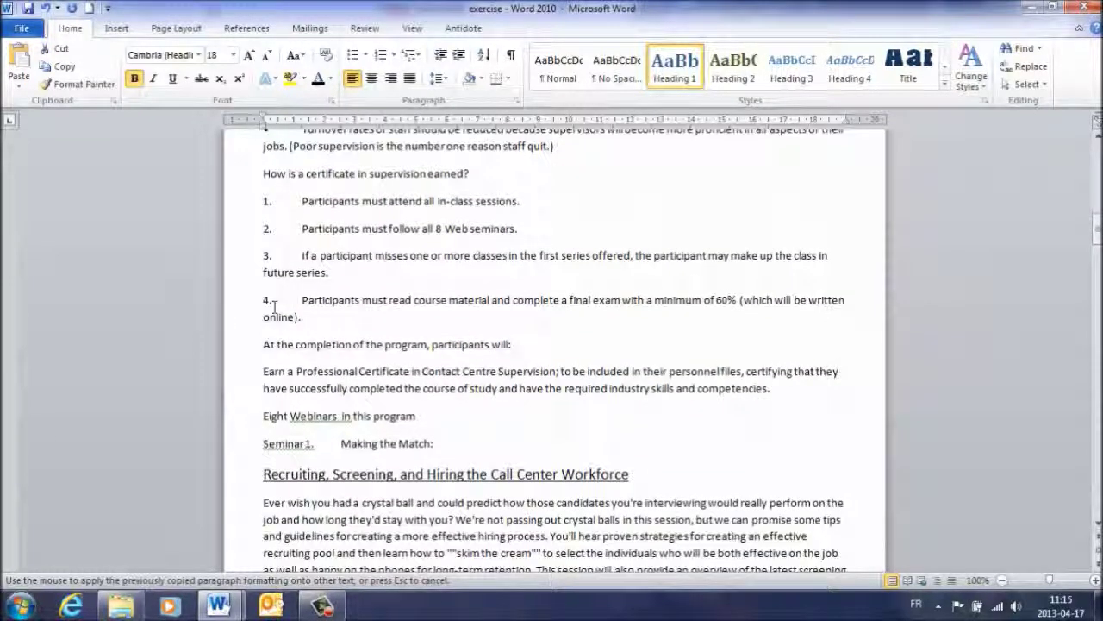
scroll(272, 305, down, 2)
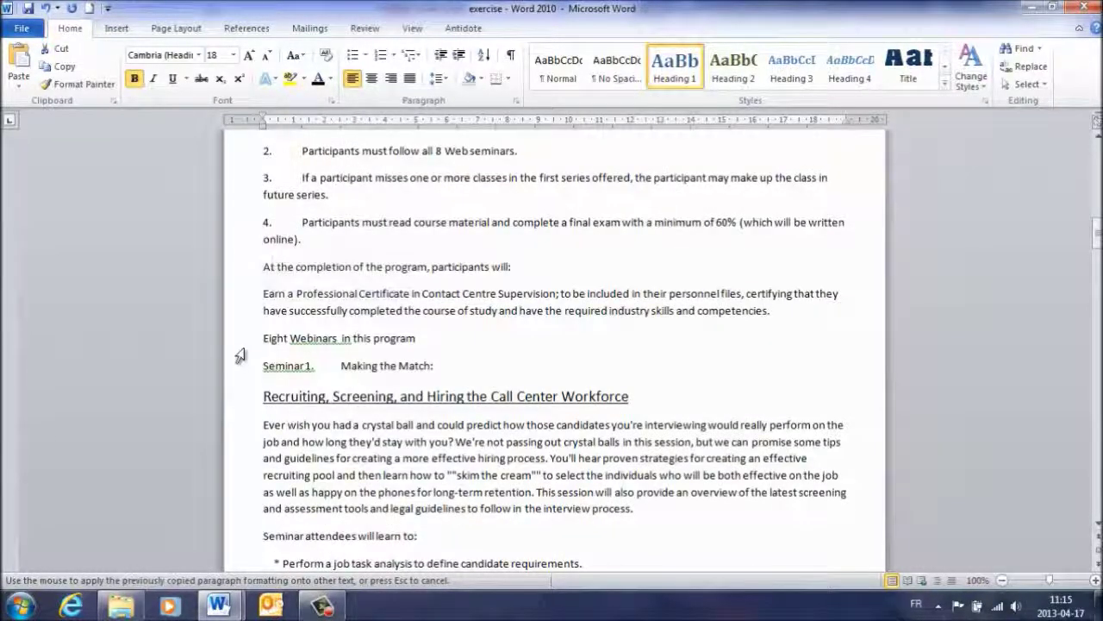
scroll(298, 297, up, 12)
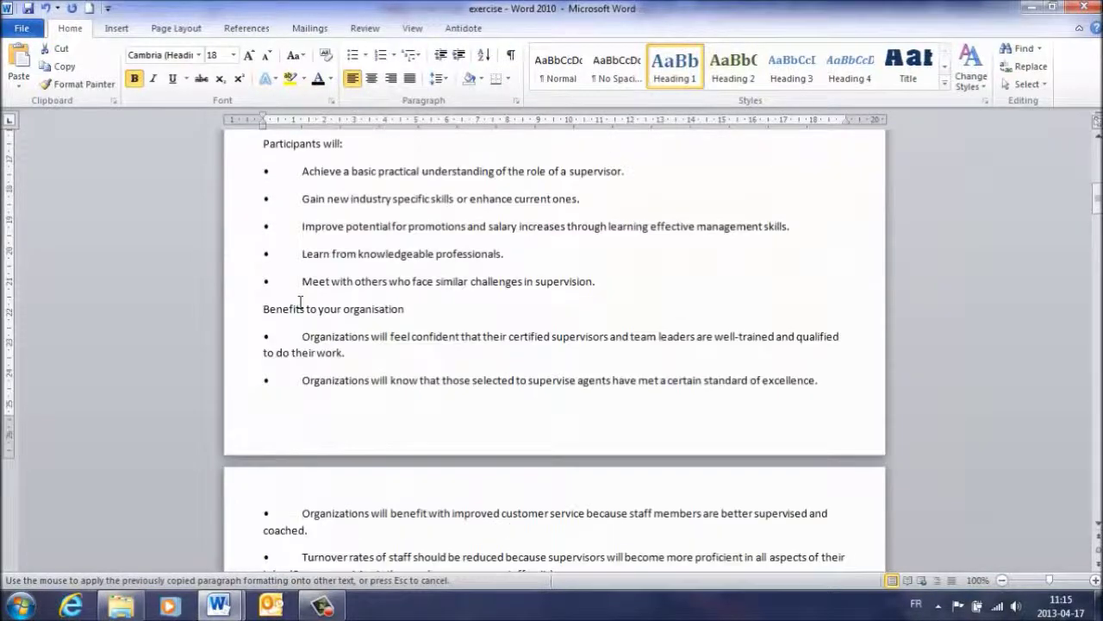
click(82, 83)
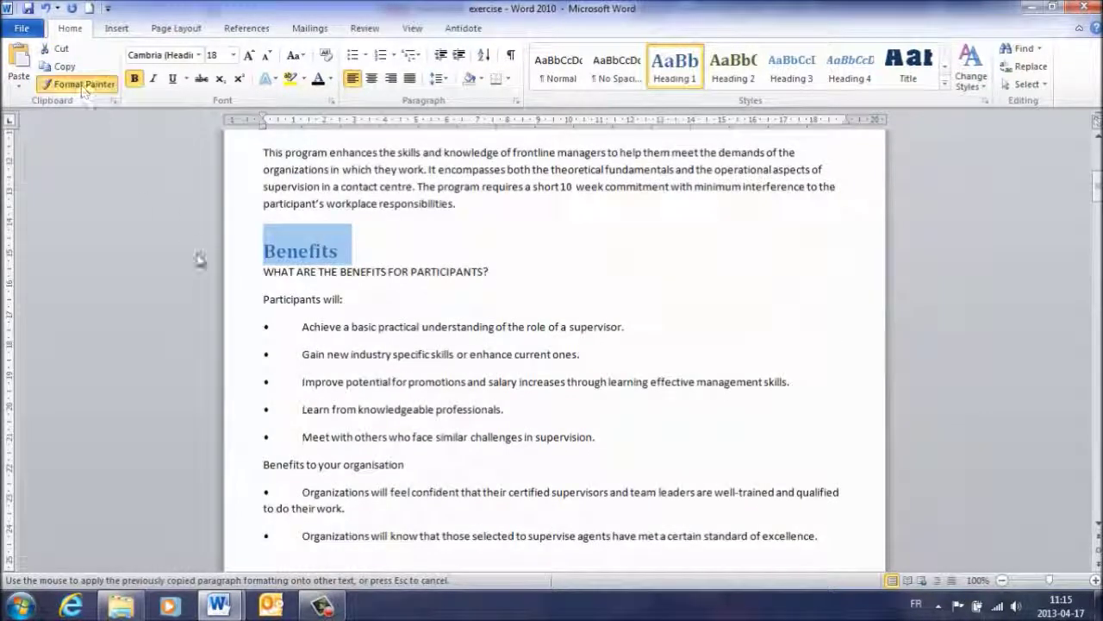
scroll(229, 293, down, 5)
scroll(229, 293, down, 9)
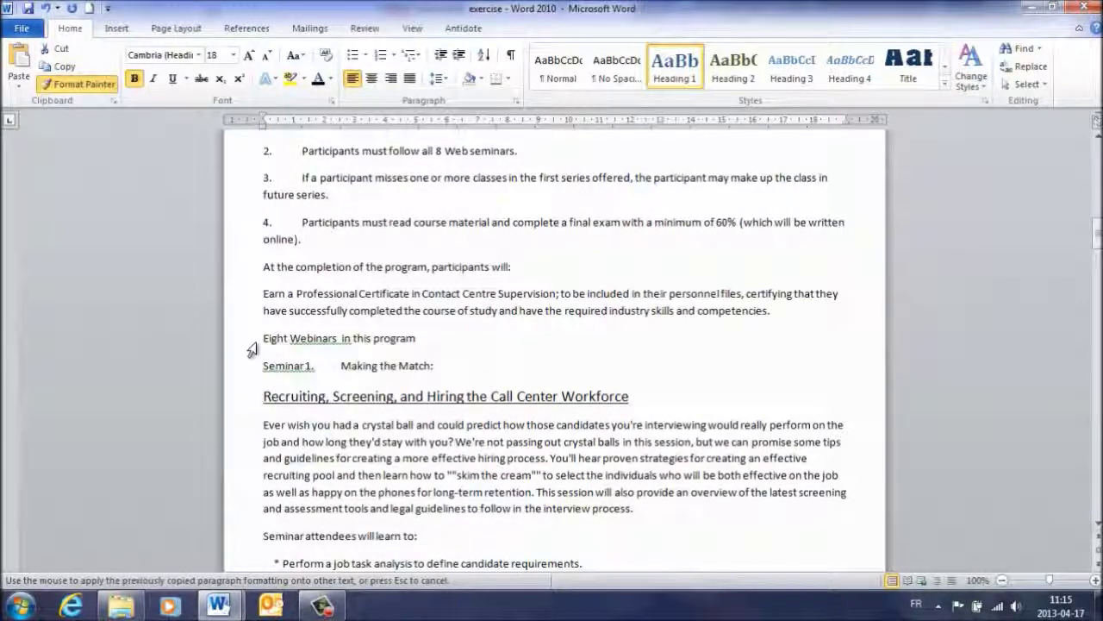
click(252, 349)
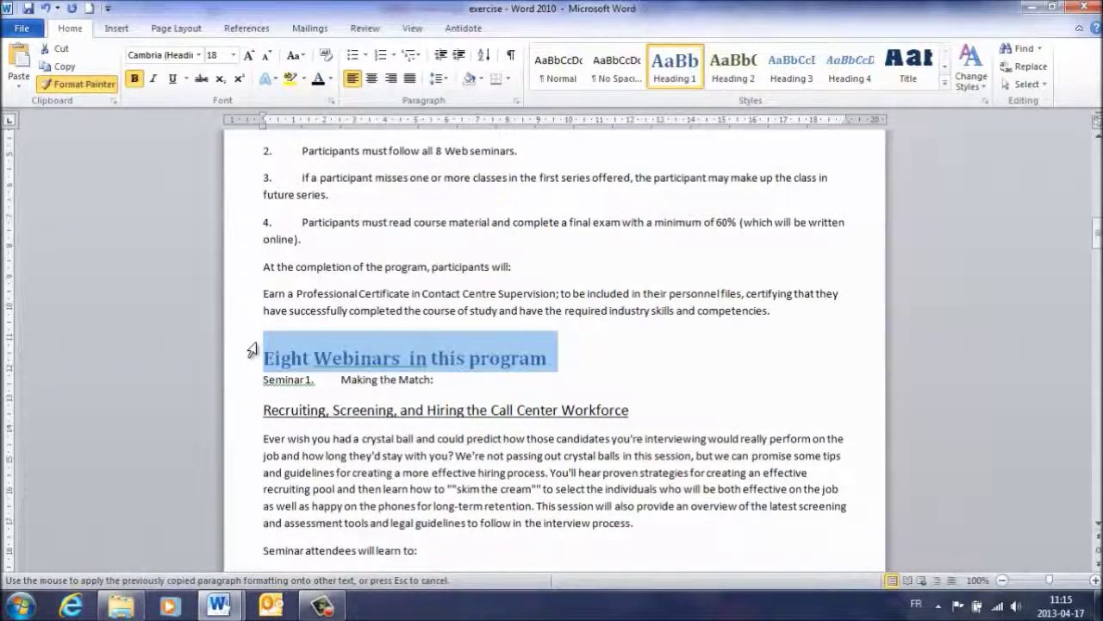
scroll(252, 349, up, 10)
scroll(252, 349, up, 12)
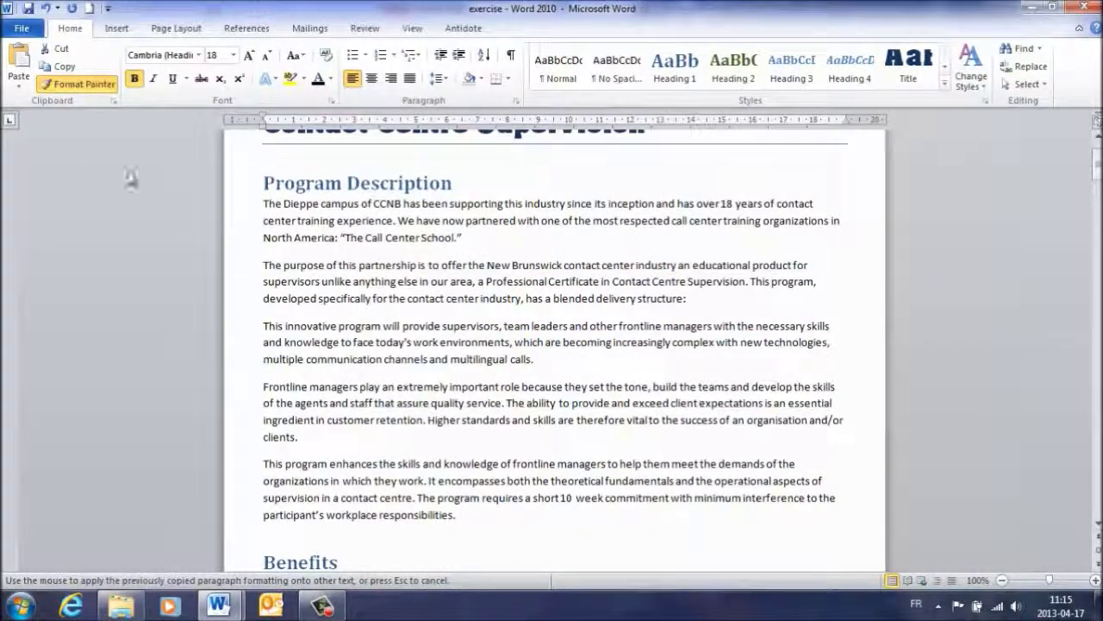
click(77, 84)
Apply the Heading 2 style to the "WHAT ARE THE BENEFITS FOR PARTICIPANTS?" line under "Benefits"
scroll(259, 256, down, 3)
scroll(259, 256, down, 2)
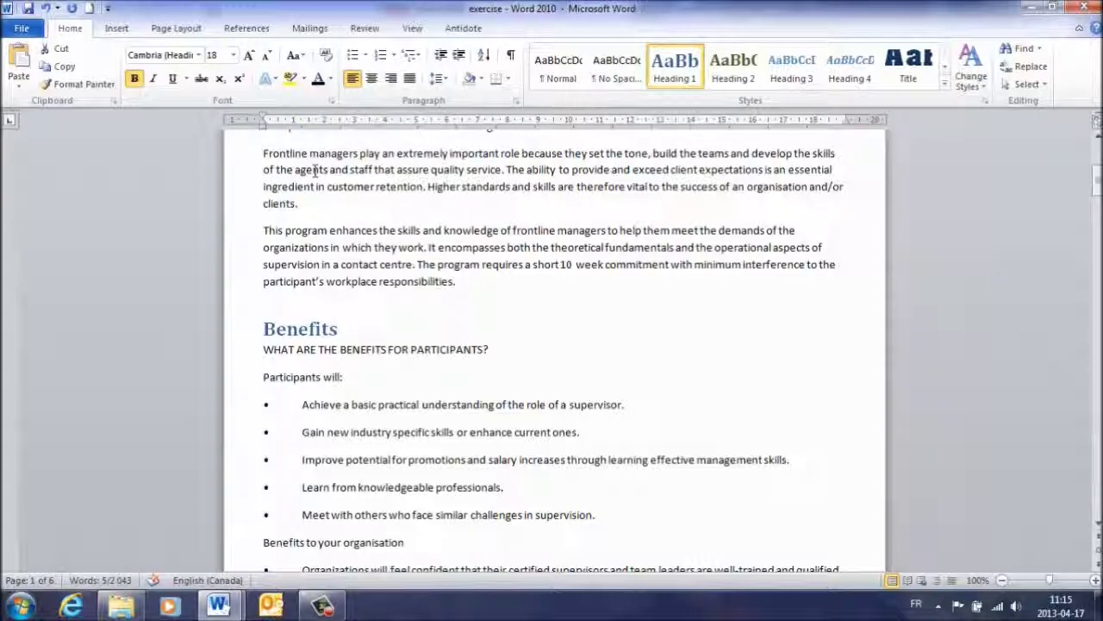
click(241, 357)
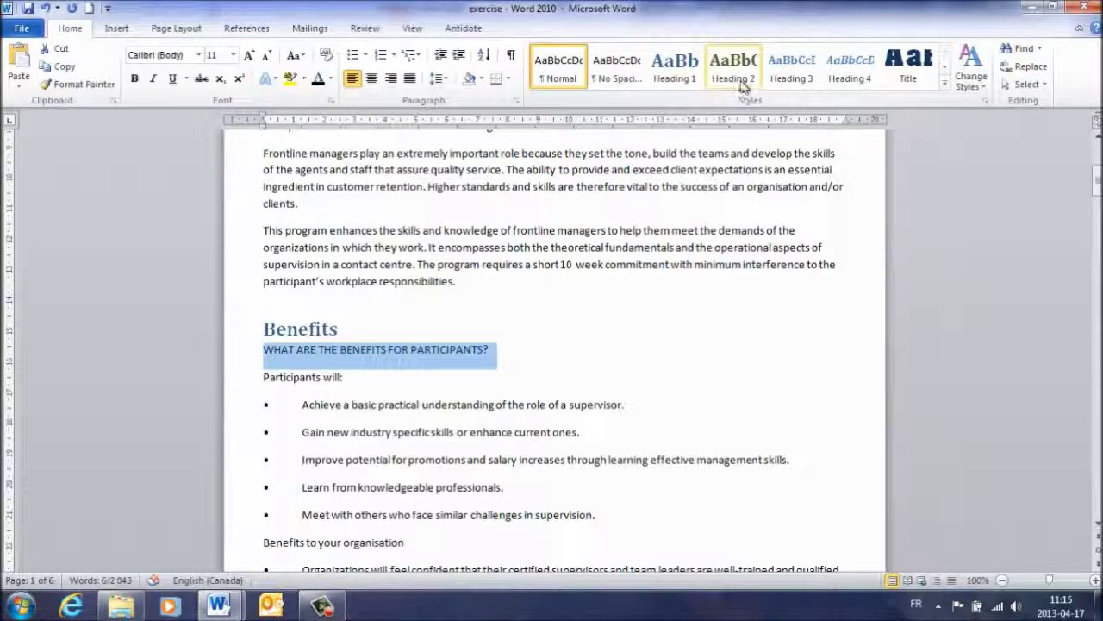
click(743, 82)
click(742, 82)
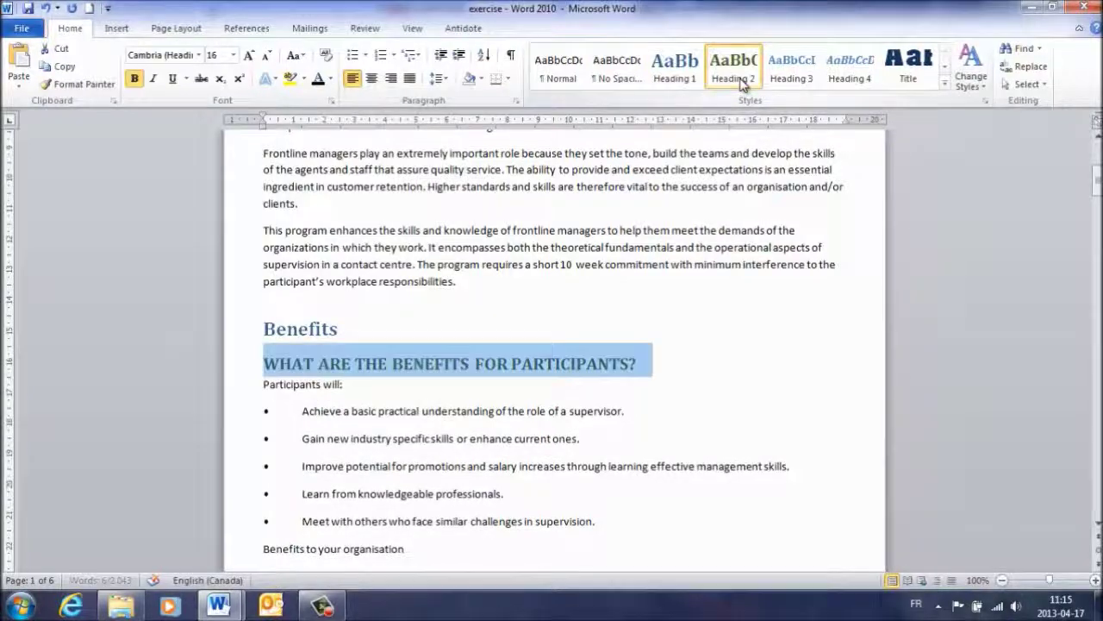
Copy the Heading 2 formatting to "How is a certificate in supervision earned?" and "At the completion of the program, participants will:" with Format Painter
click(86, 84)
scroll(328, 332, down, 3)
scroll(316, 354, down, 6)
scroll(319, 375, down, 5)
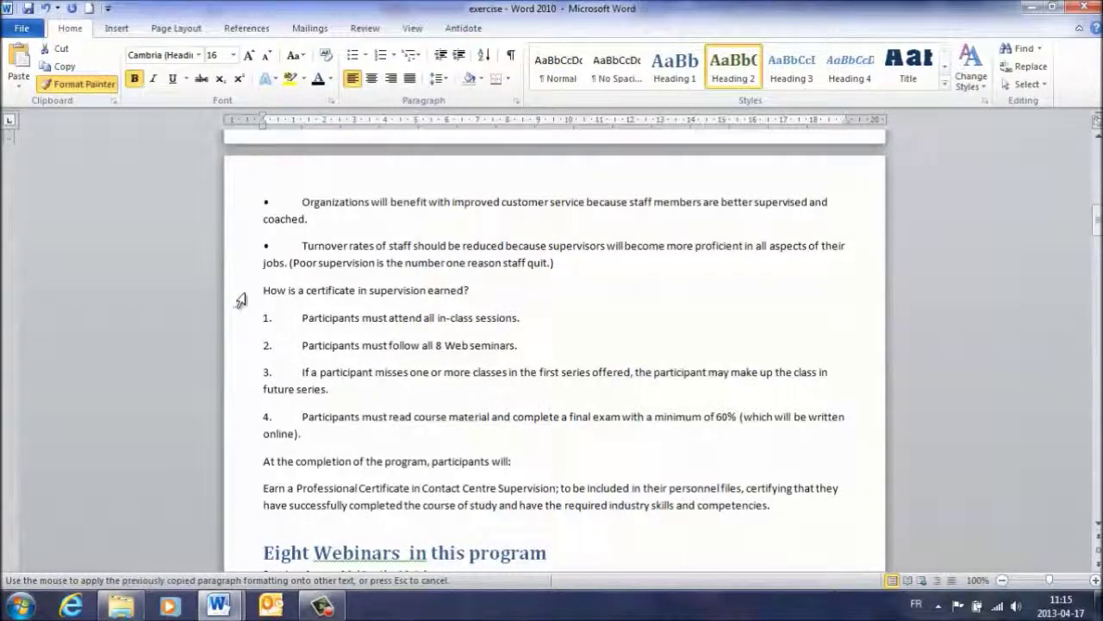
click(241, 297)
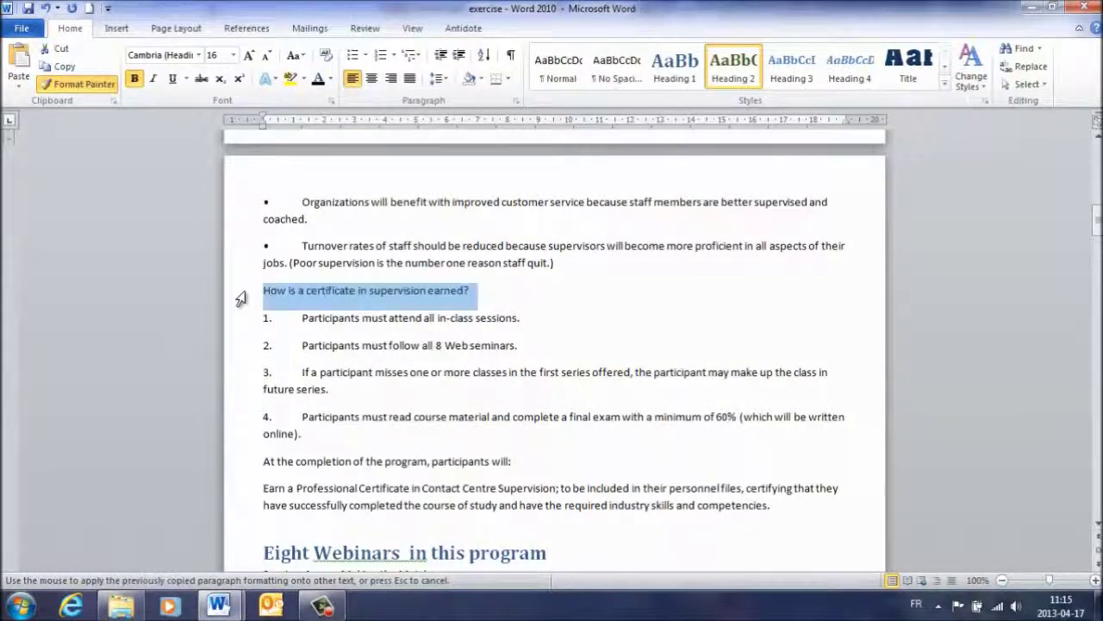
scroll(241, 297, down, 3)
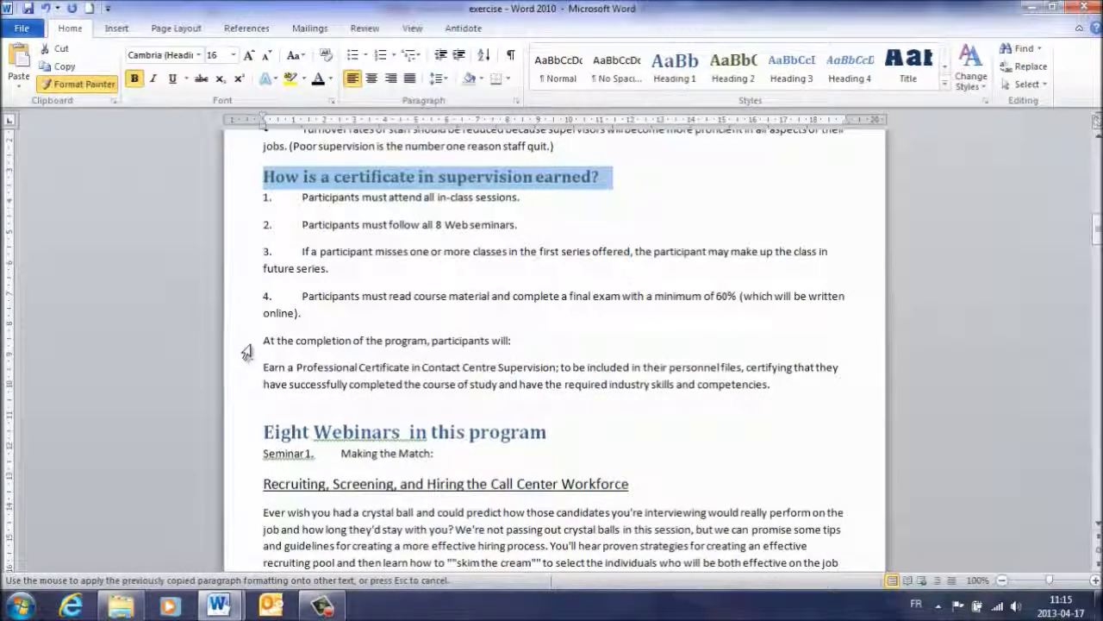
click(246, 345)
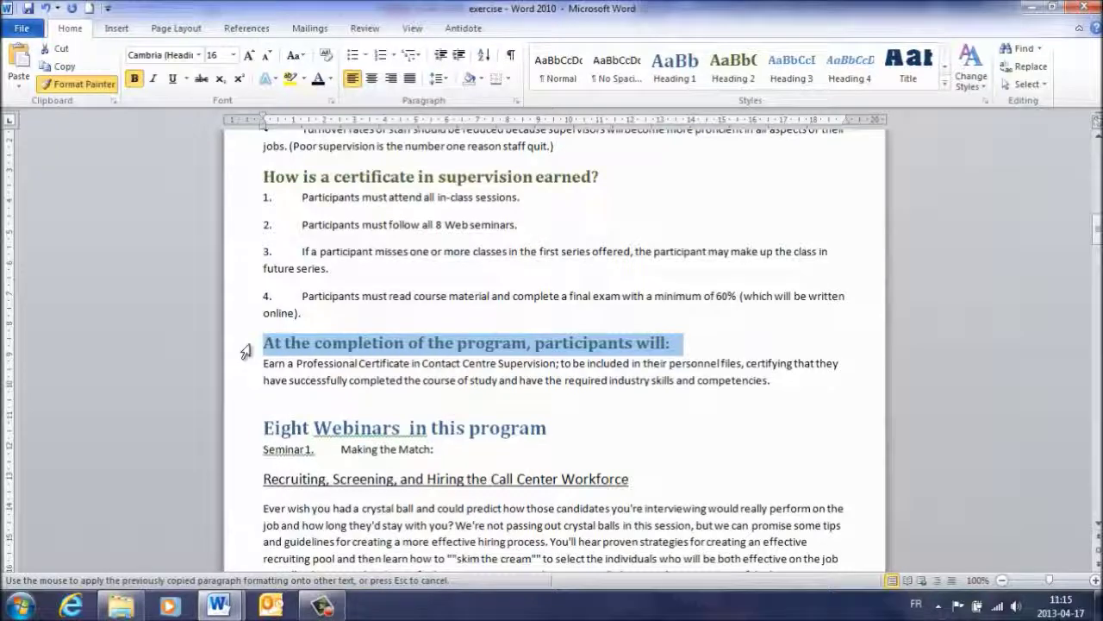
Format the "Seminar 1. Making the Match:" line under "Eight Webinars in this program" with the Heading 2 style
scroll(261, 231, up, 6)
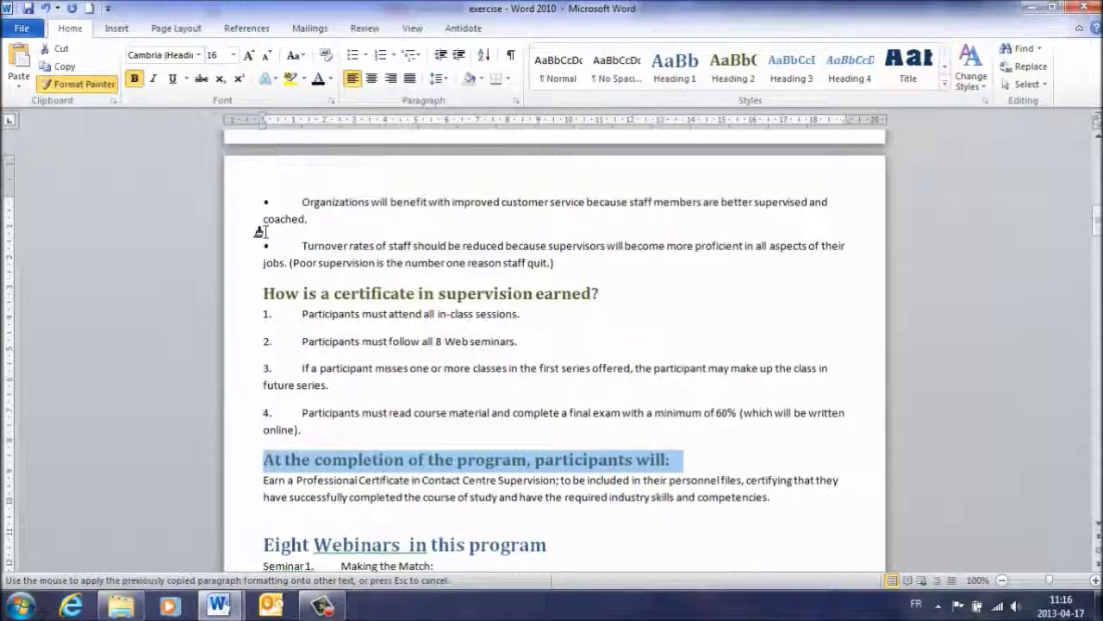
scroll(261, 230, up, 8)
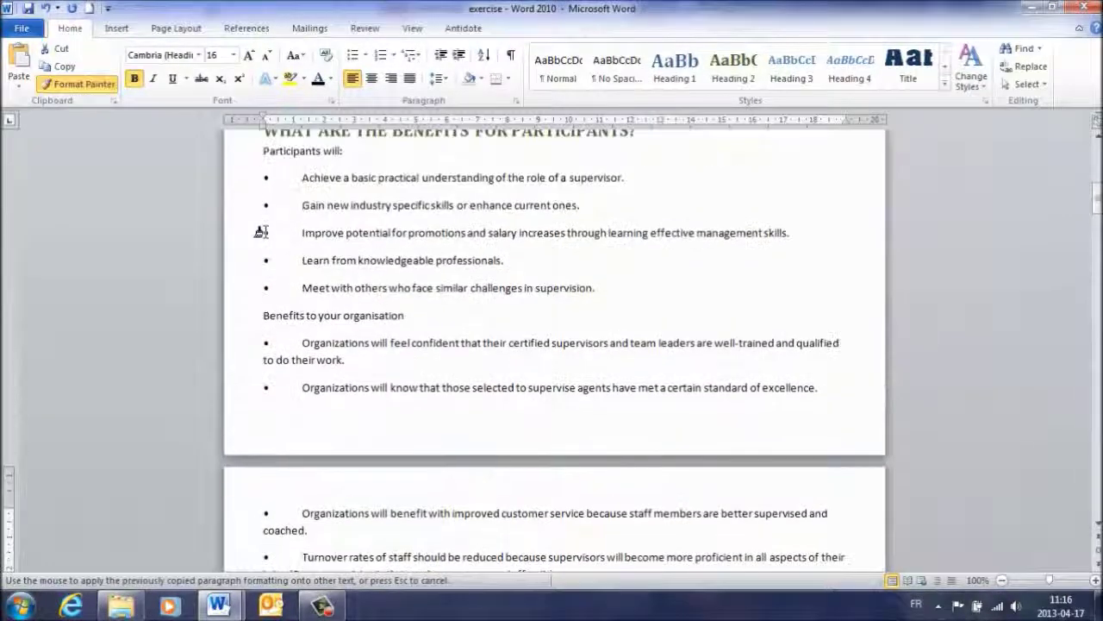
scroll(261, 232, down, 5)
scroll(267, 246, down, 12)
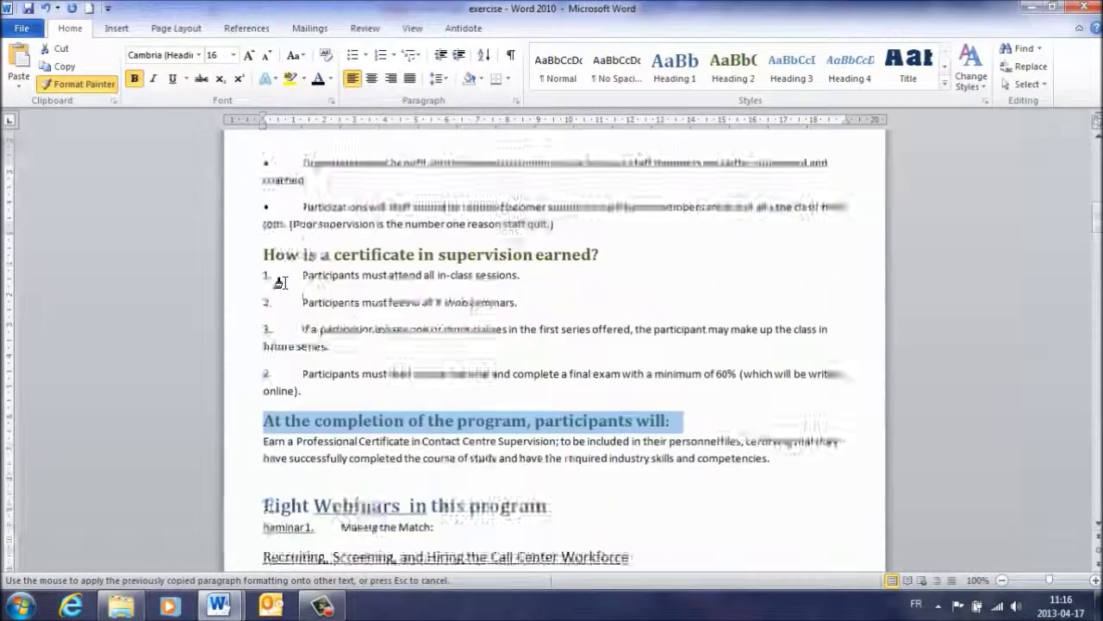
scroll(279, 319, down, 2)
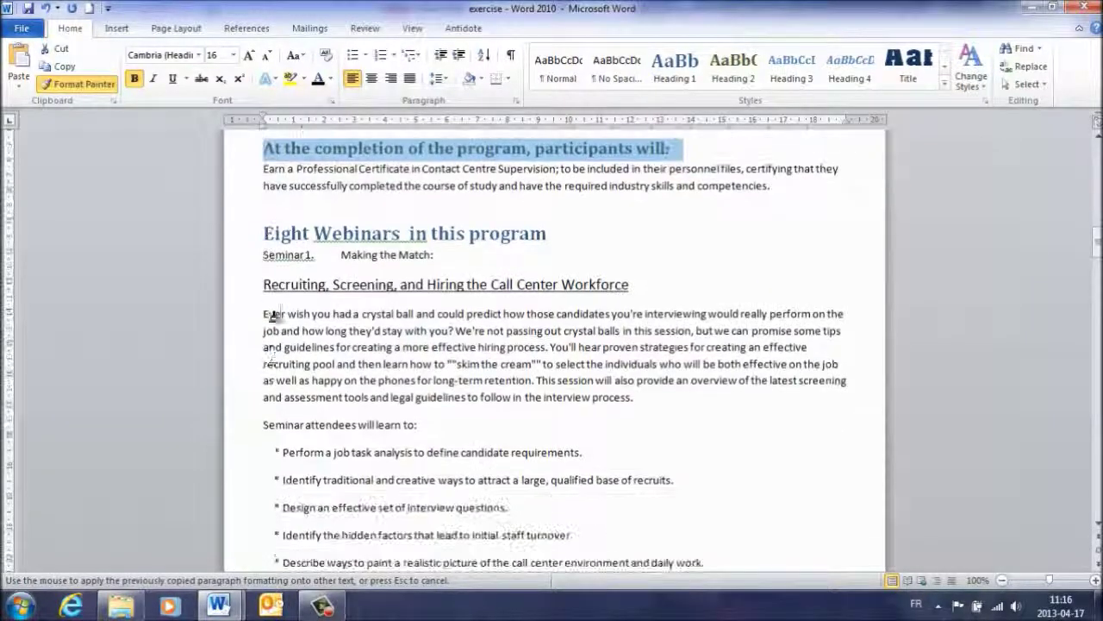
click(240, 263)
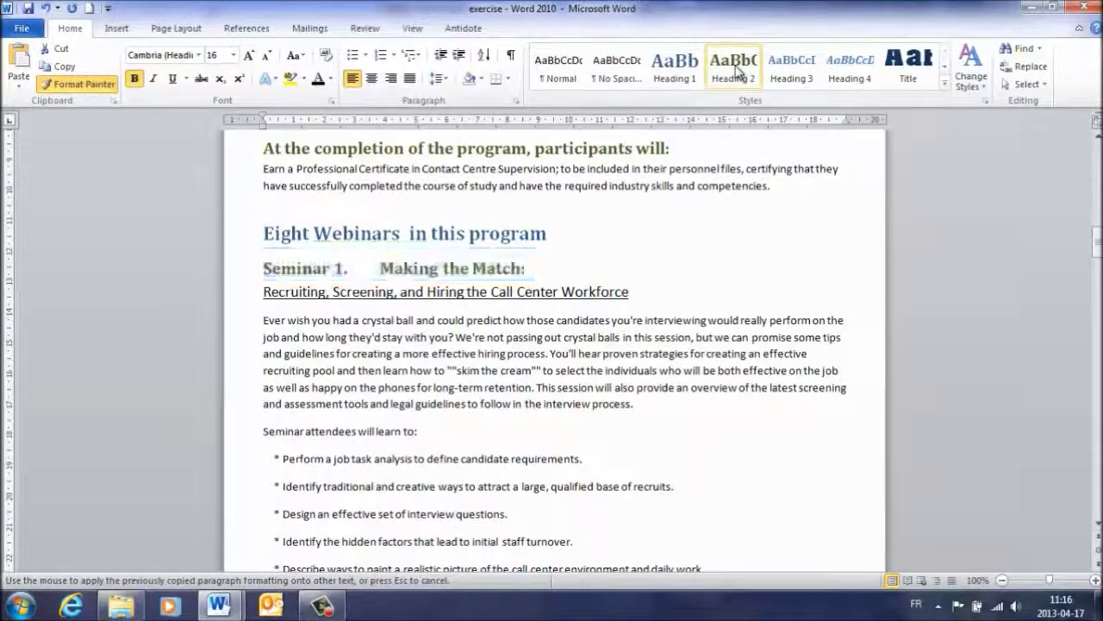
click(739, 71)
Copy the "Seminar 1." line's Heading 2 formatting to the Seminar 2, Seminar 3 and Seminar 4 title lines with Format Painter
click(80, 84)
scroll(262, 417, down, 4)
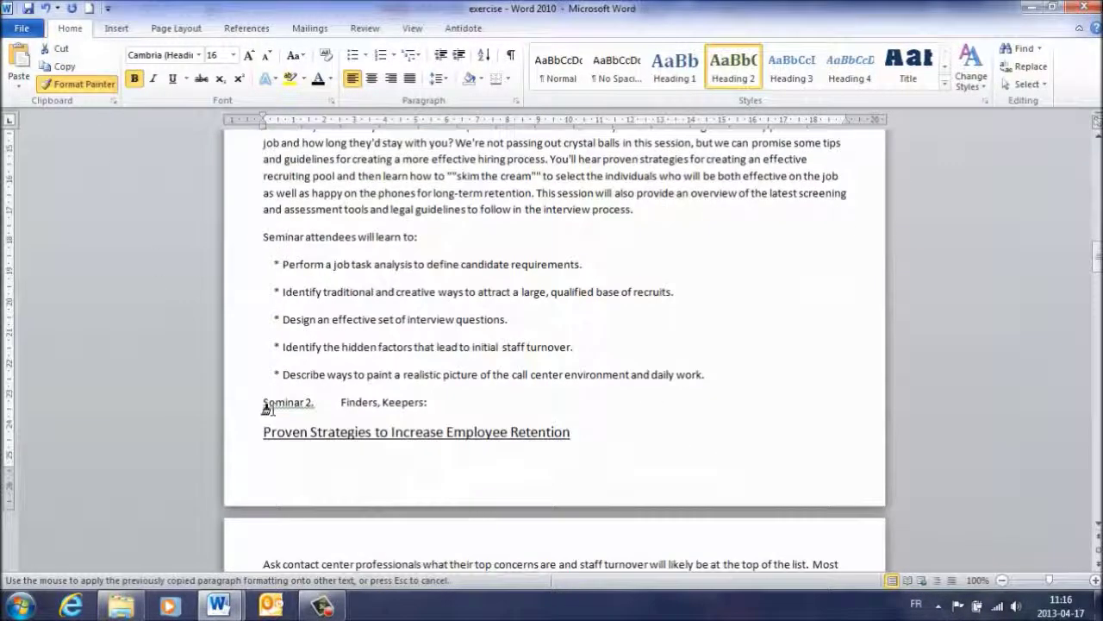
scroll(264, 406, down, 2)
click(232, 290)
scroll(237, 345, down, 7)
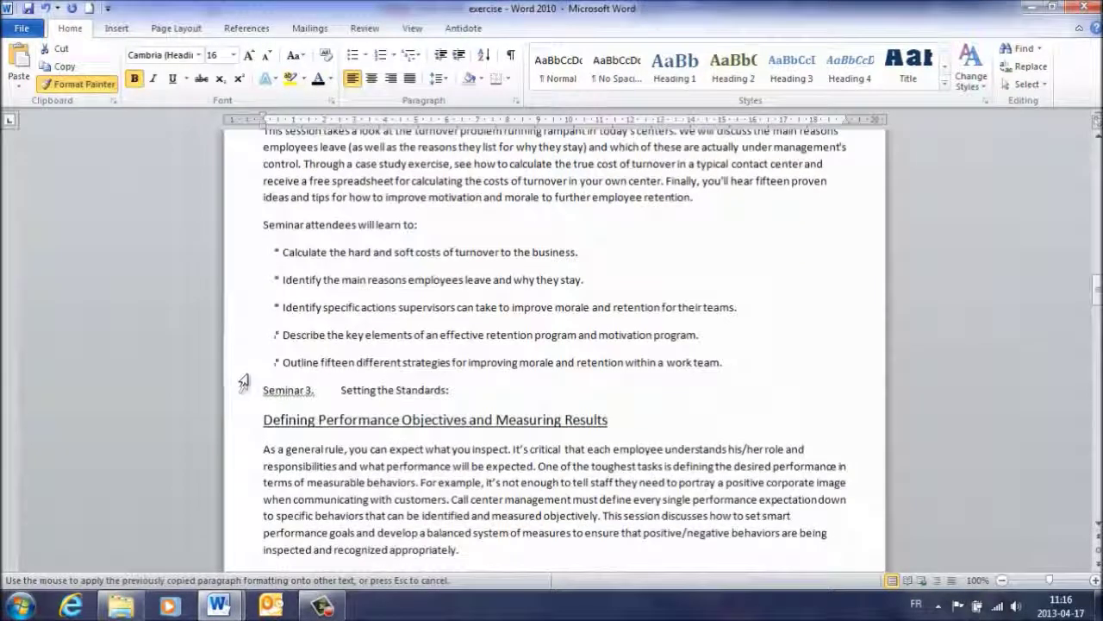
click(244, 402)
scroll(246, 399, down, 8)
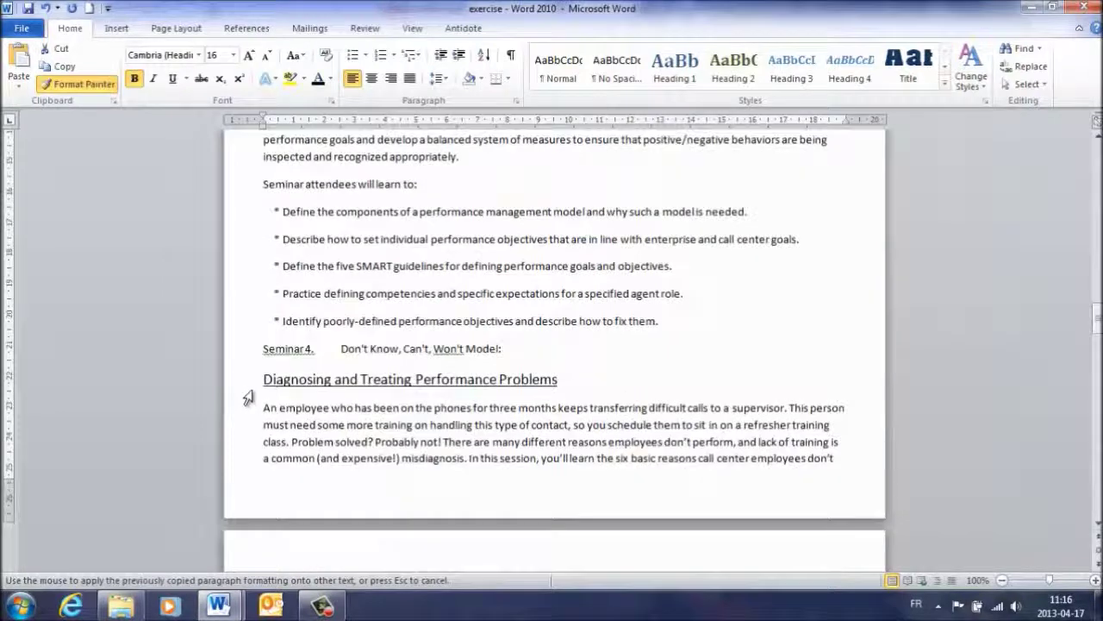
click(245, 355)
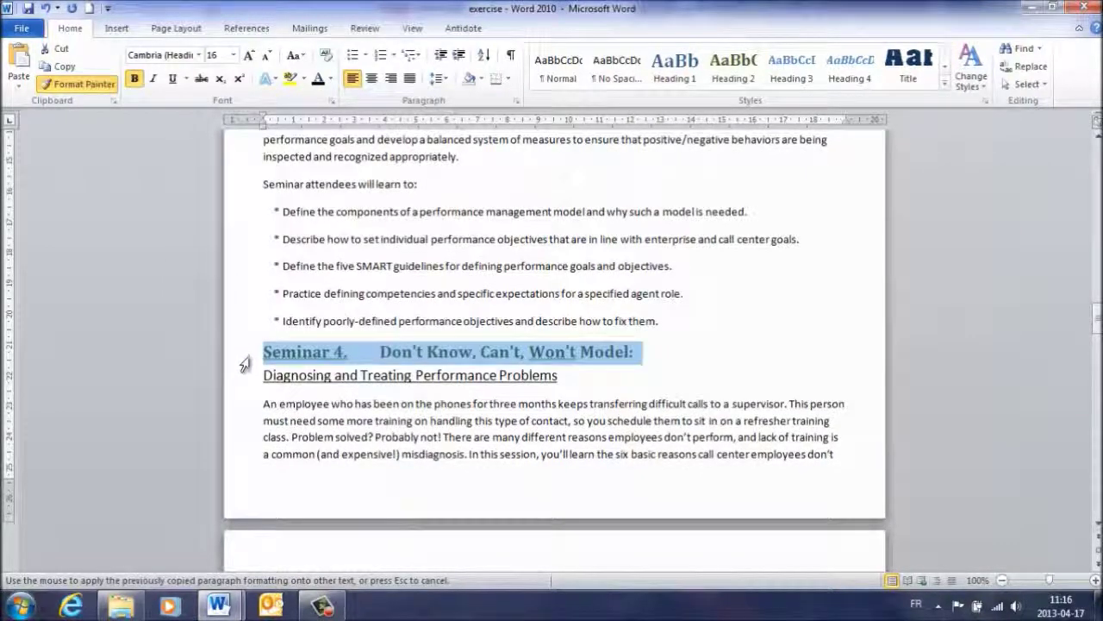
Extend the same Heading 2 formatting to the Seminar 5, 6, 7 and 8 title lines, and turn Format Painter off
scroll(244, 370, down, 8)
click(244, 357)
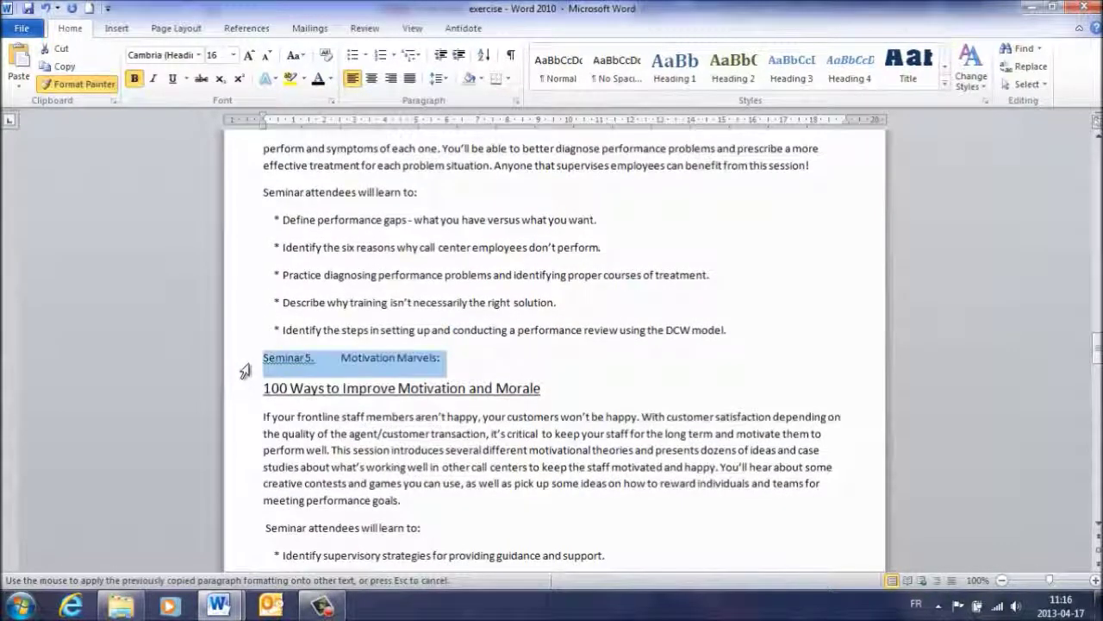
scroll(245, 380, down, 8)
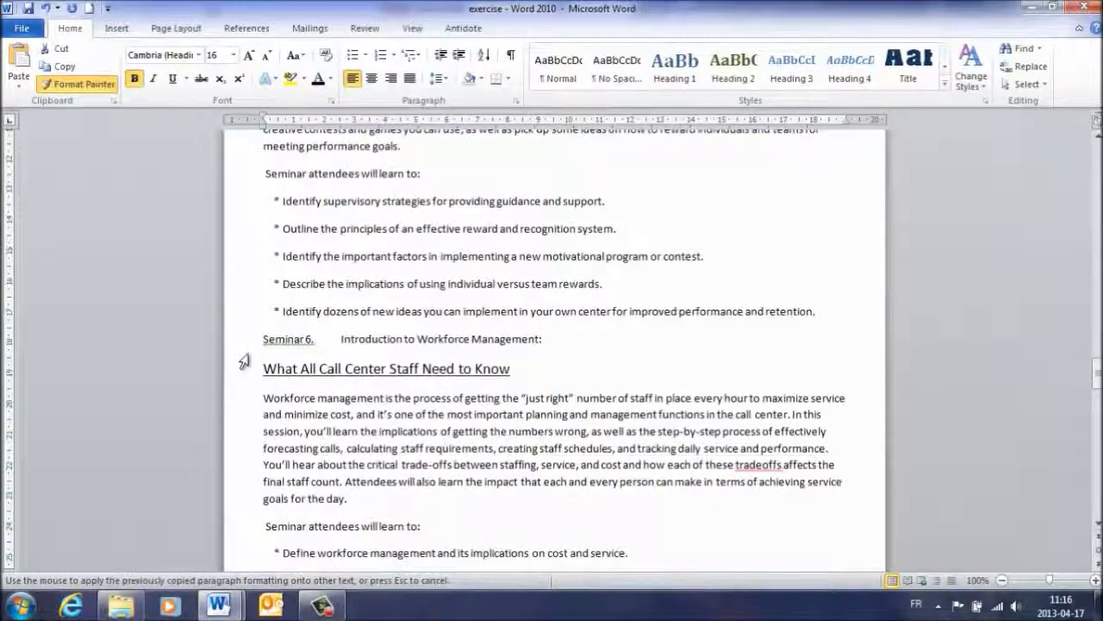
click(244, 353)
scroll(245, 370, down, 8)
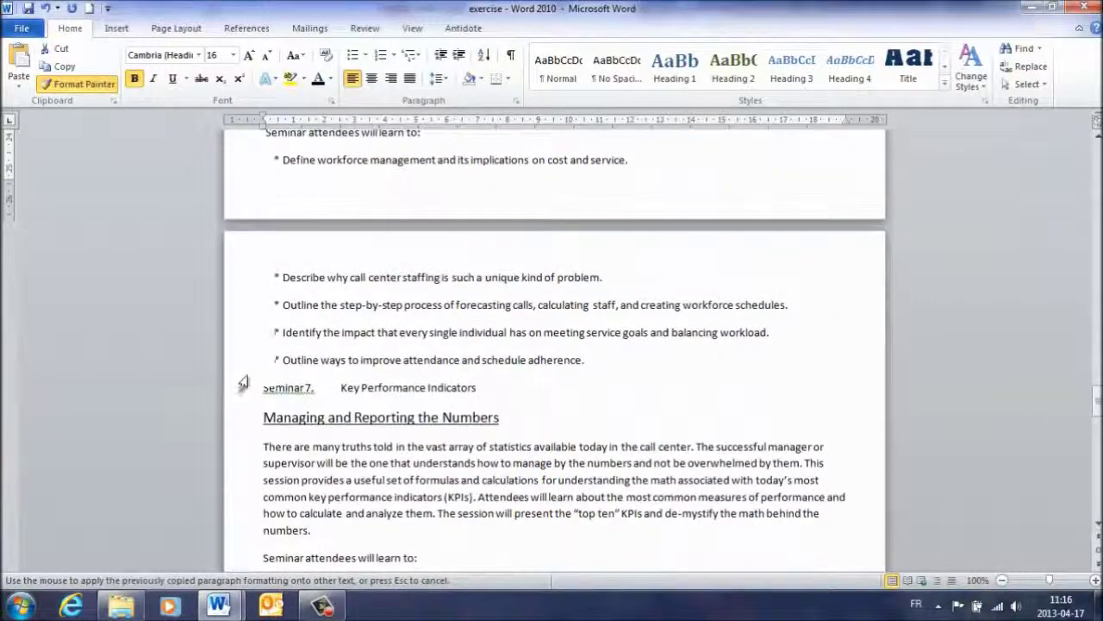
click(245, 398)
scroll(246, 396, down, 8)
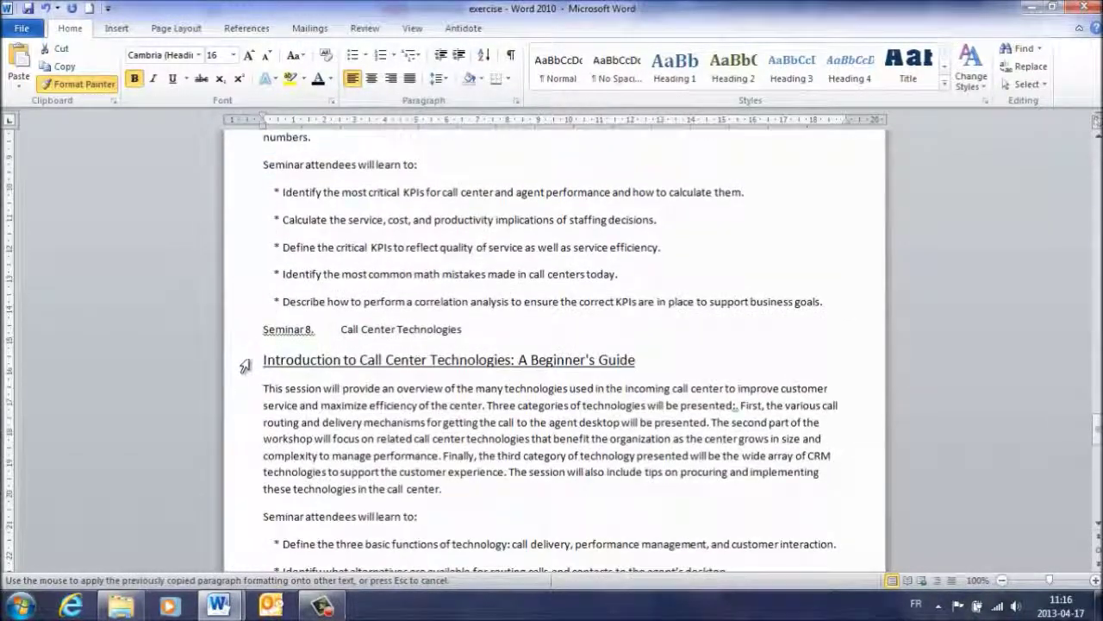
click(245, 344)
scroll(241, 342, down, 3)
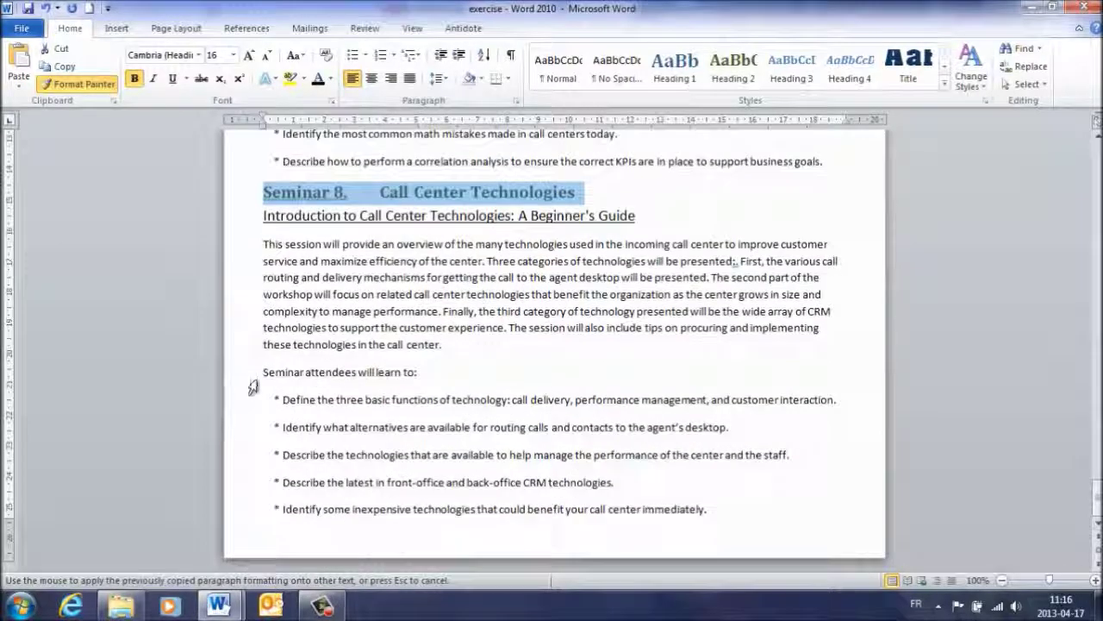
scroll(251, 370, up, 5)
scroll(250, 356, up, 20)
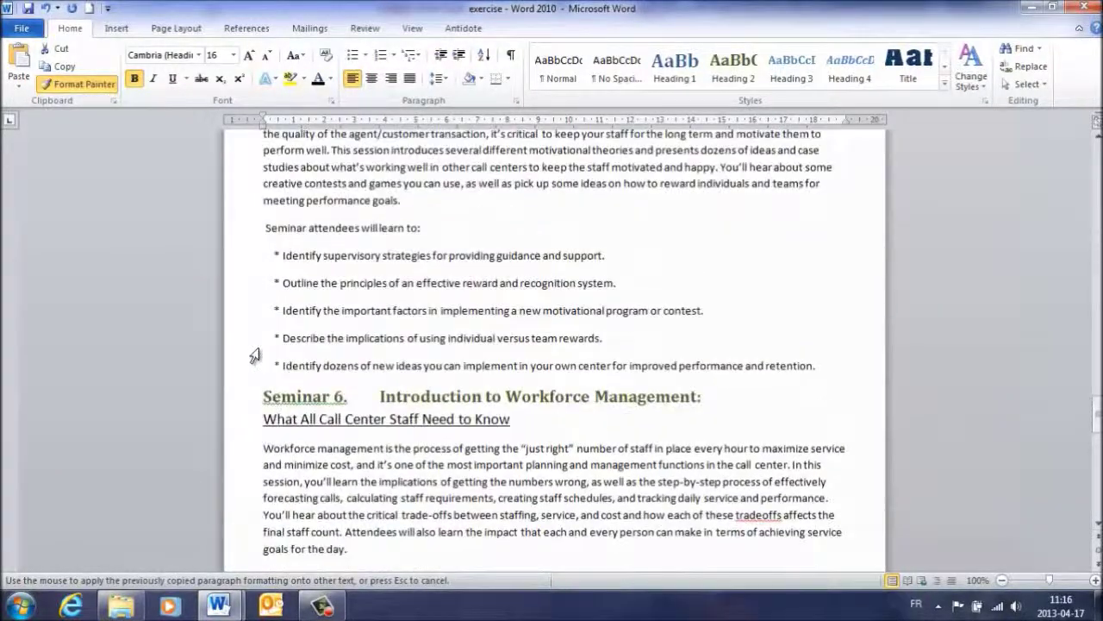
scroll(253, 353, up, 8)
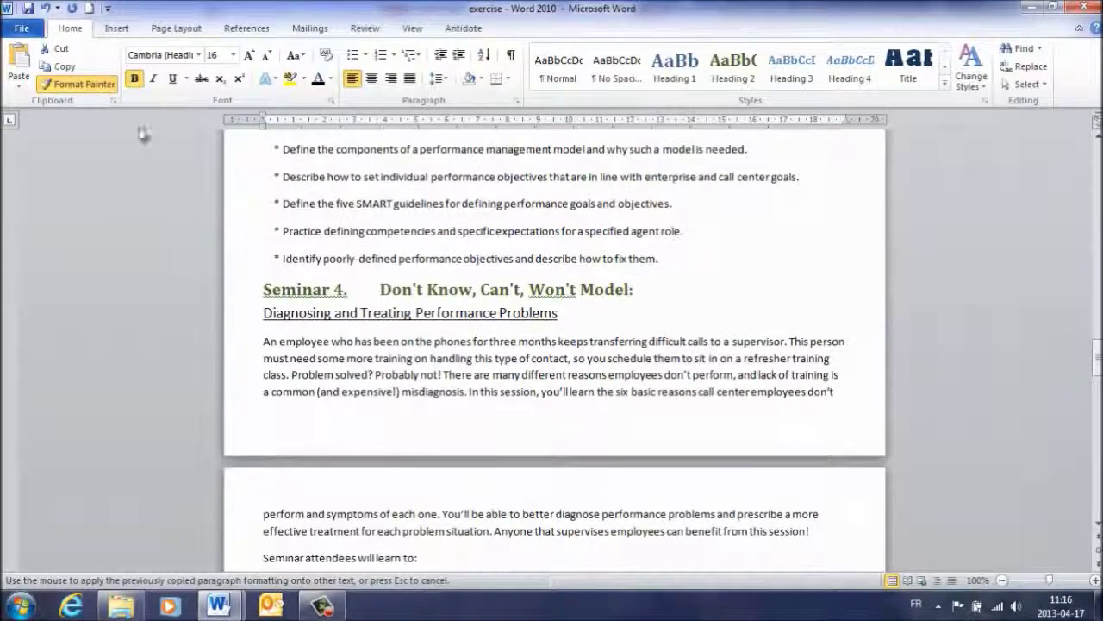
click(108, 89)
Apply the Heading 3 style to the "Recruiting, Screening, and Hiring the Call Center Workforce" line under Seminar 1
scroll(334, 260, up, 10)
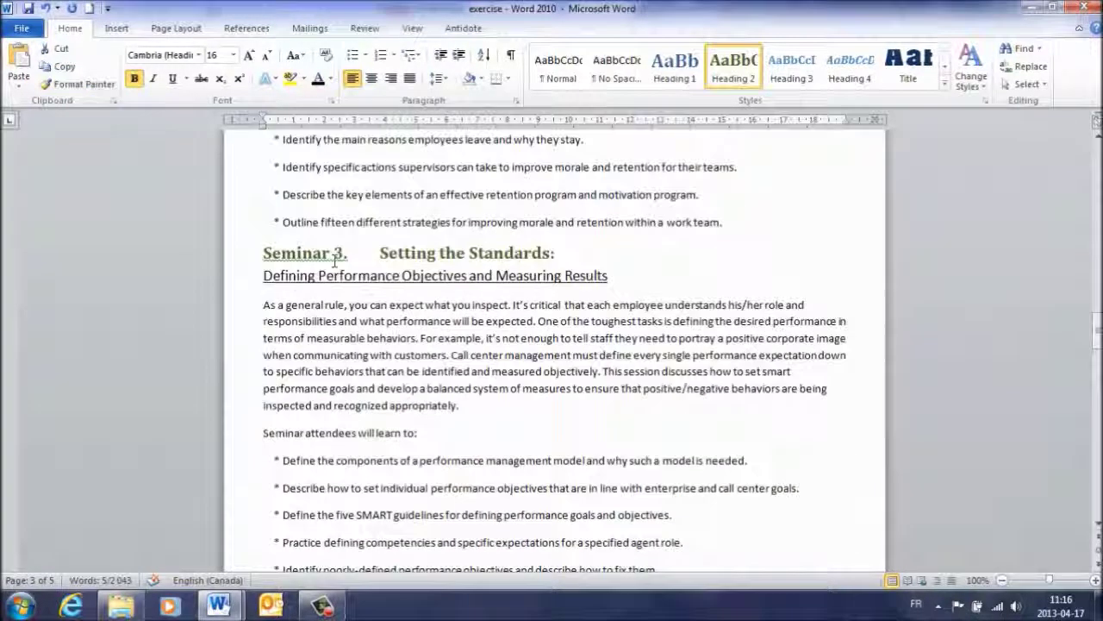
scroll(334, 260, up, 10)
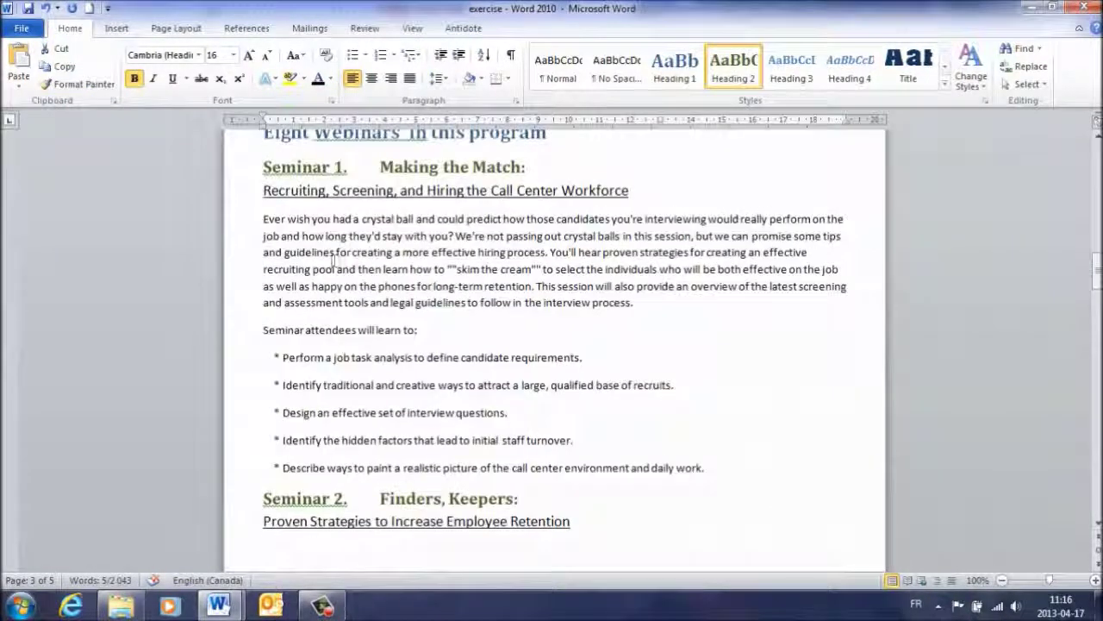
click(236, 191)
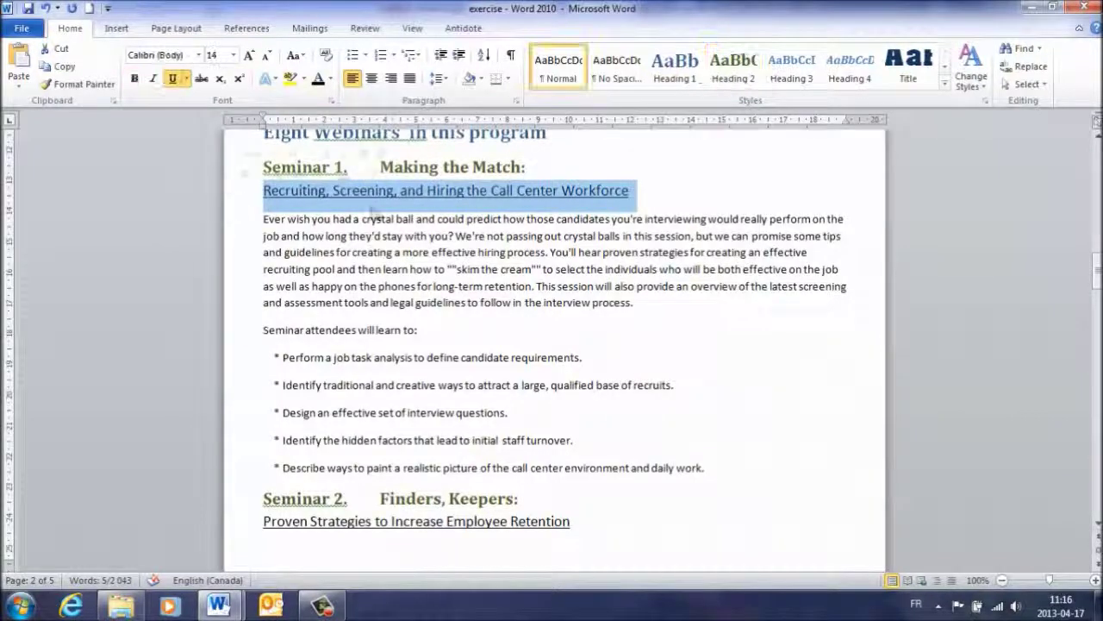
click(794, 81)
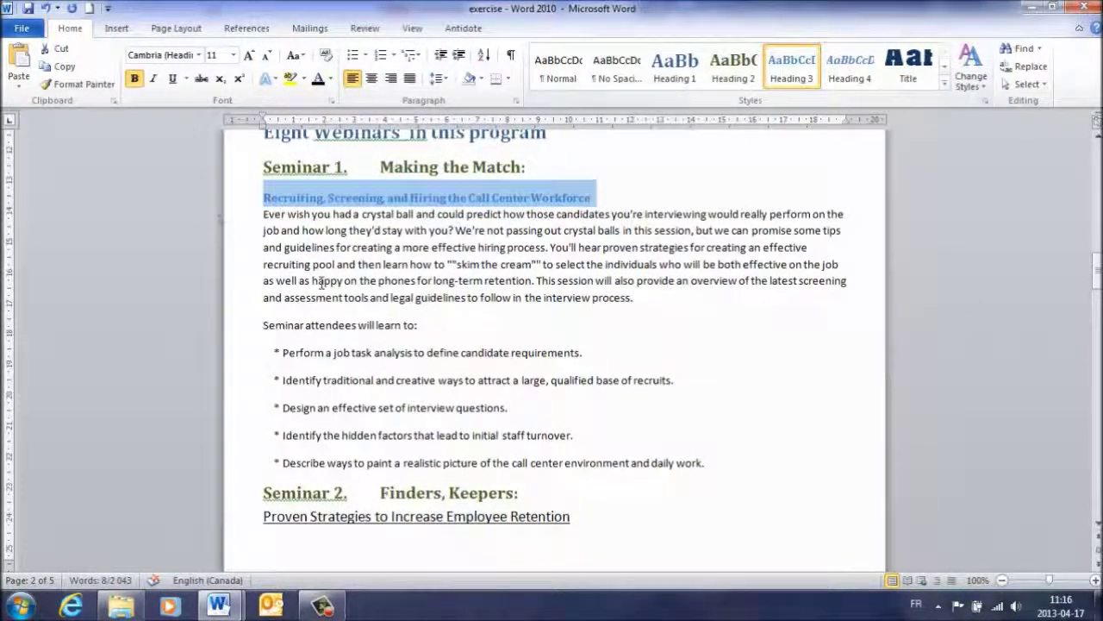
Copy the Heading 3 formatting from Seminar 1's subtitle to the underlined subtitles of Seminars 2, 3 and 4 with Format Painter
click(78, 84)
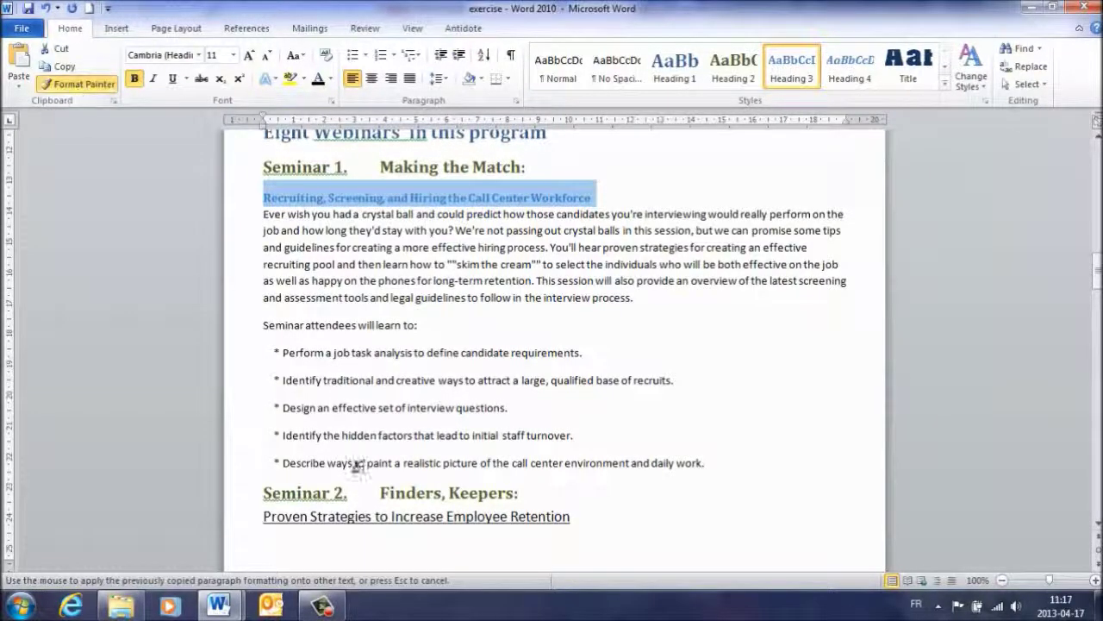
scroll(357, 465, down, 2)
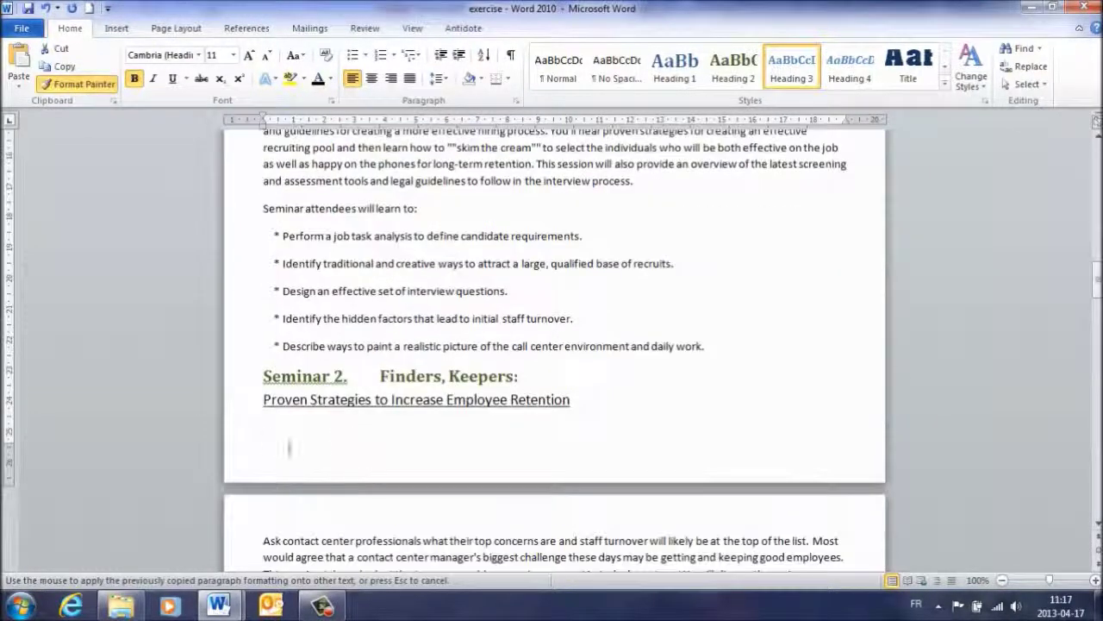
click(240, 412)
scroll(251, 439, down, 6)
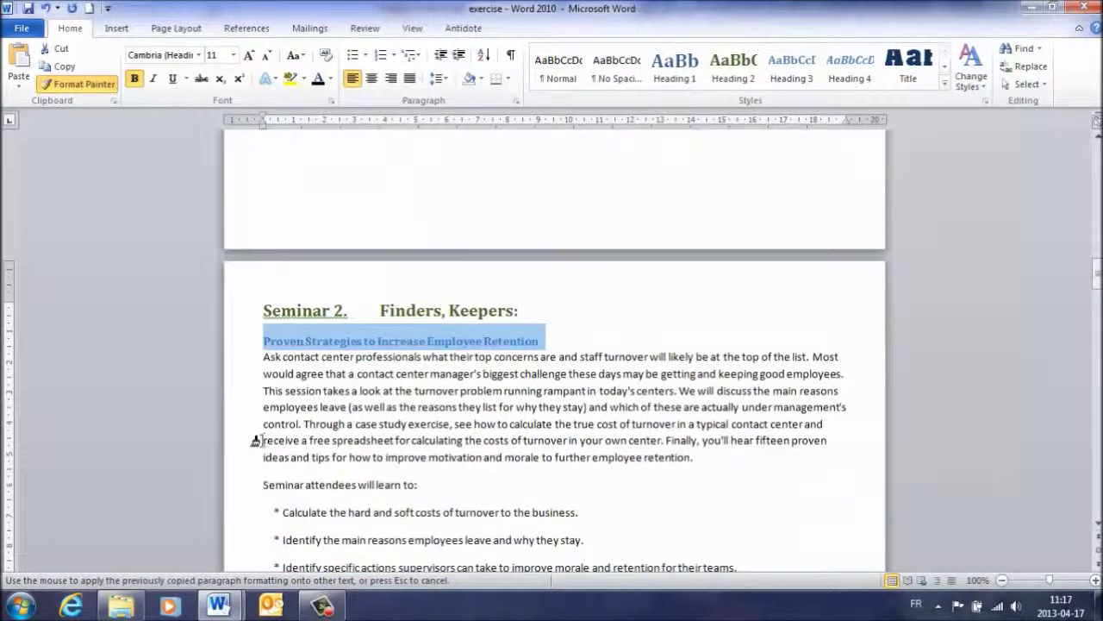
scroll(256, 465, down, 1)
click(244, 447)
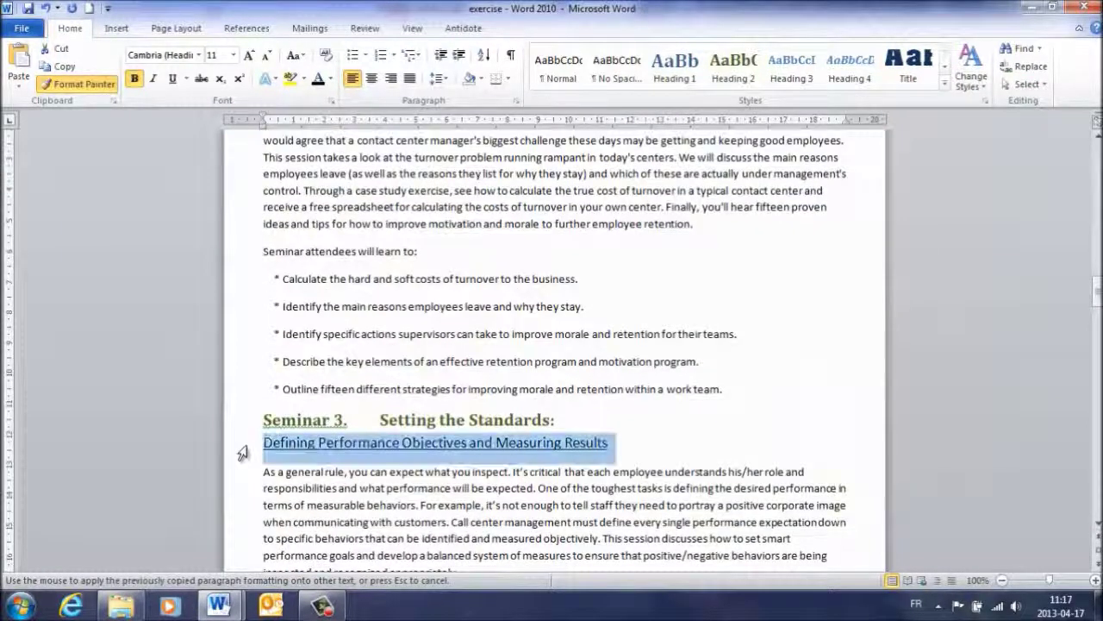
scroll(244, 466, down, 2)
scroll(244, 466, down, 5)
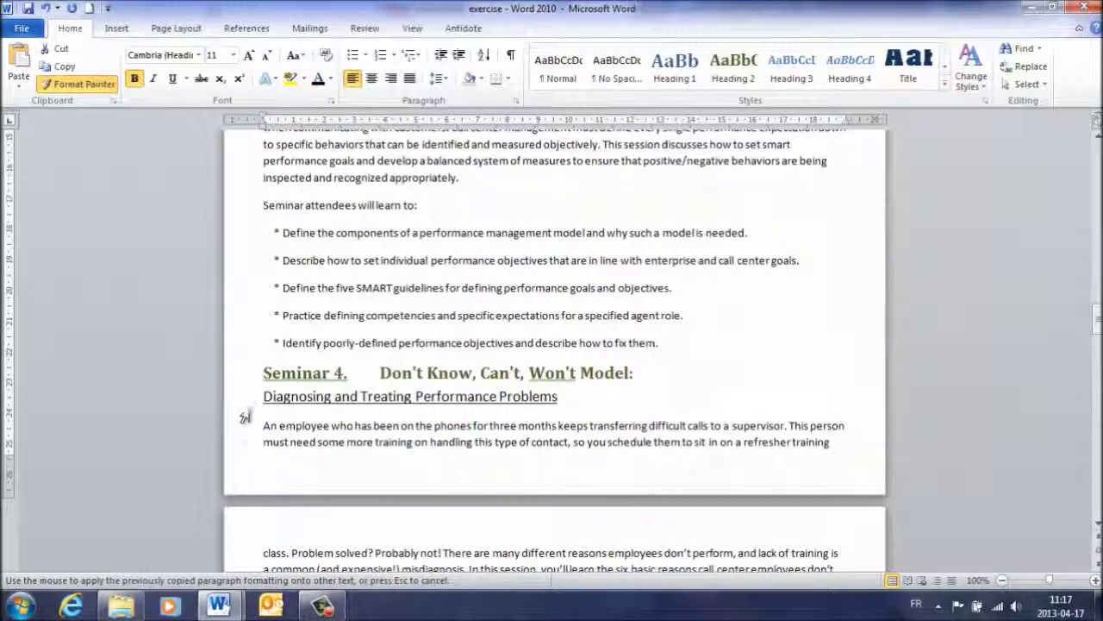
click(244, 417)
Paint the Heading 3 formatting onto the subtitles of Seminars 5, 6, 7 and 8, and turn Format Painter off
scroll(252, 465, down, 3)
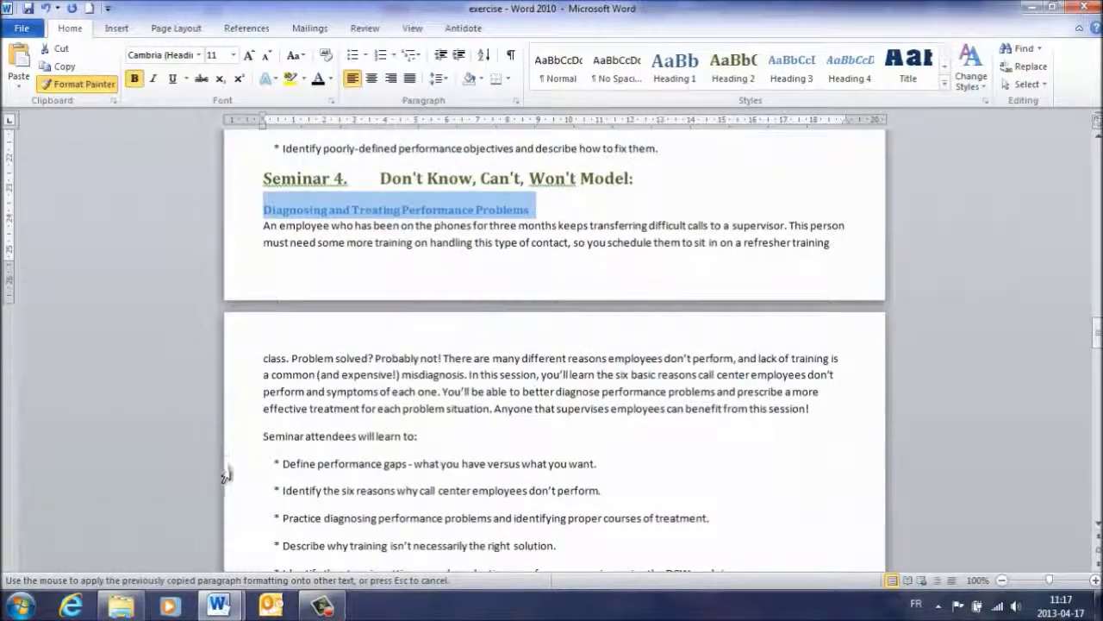
scroll(233, 471, down, 3)
click(244, 440)
scroll(254, 470, down, 3)
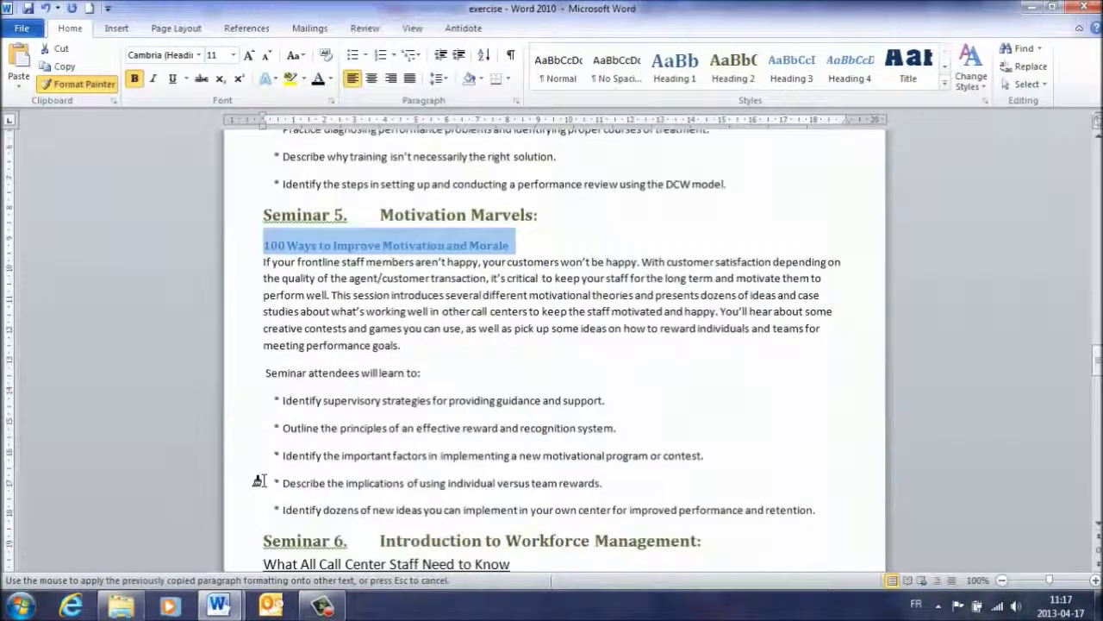
scroll(248, 487, down, 3)
click(246, 409)
scroll(256, 498, down, 3)
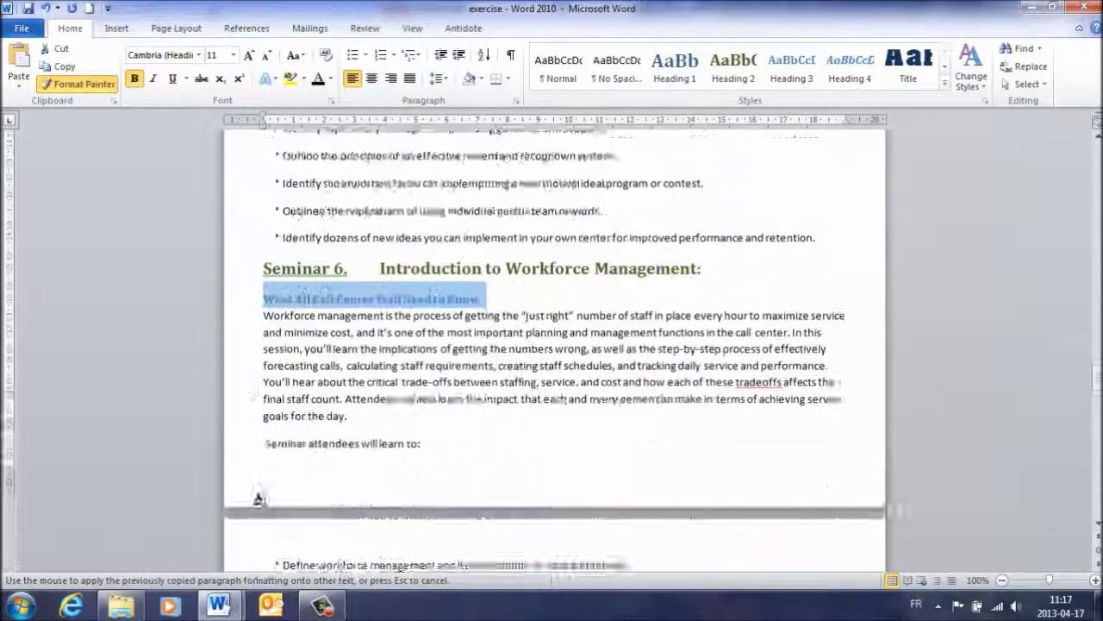
scroll(263, 499, down, 3)
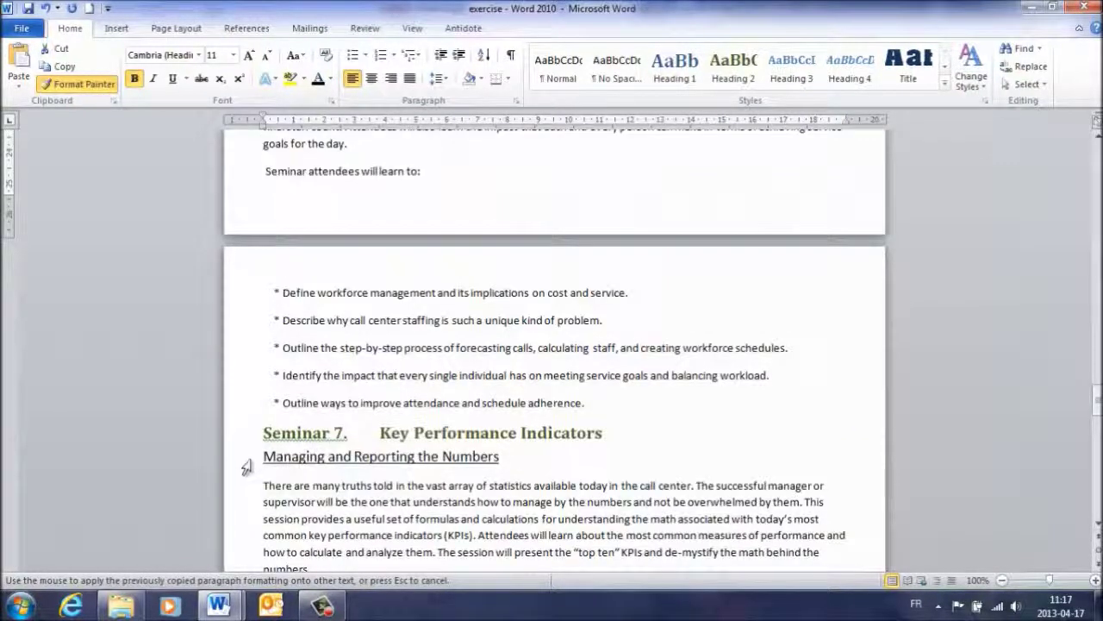
click(245, 463)
scroll(250, 483, down, 6)
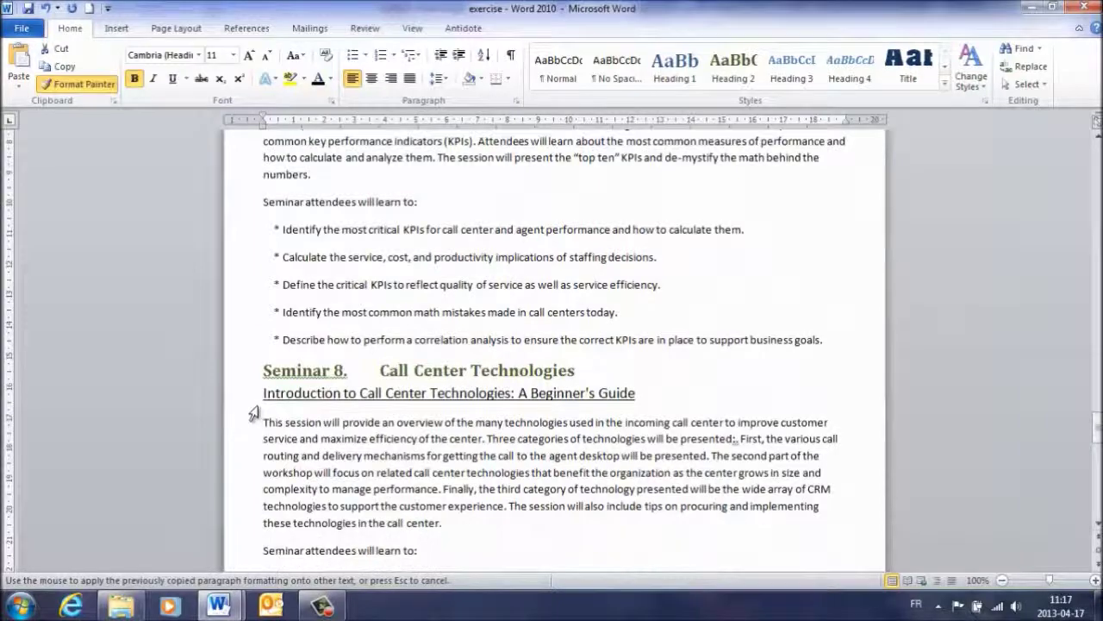
click(250, 399)
scroll(347, 502, down, 3)
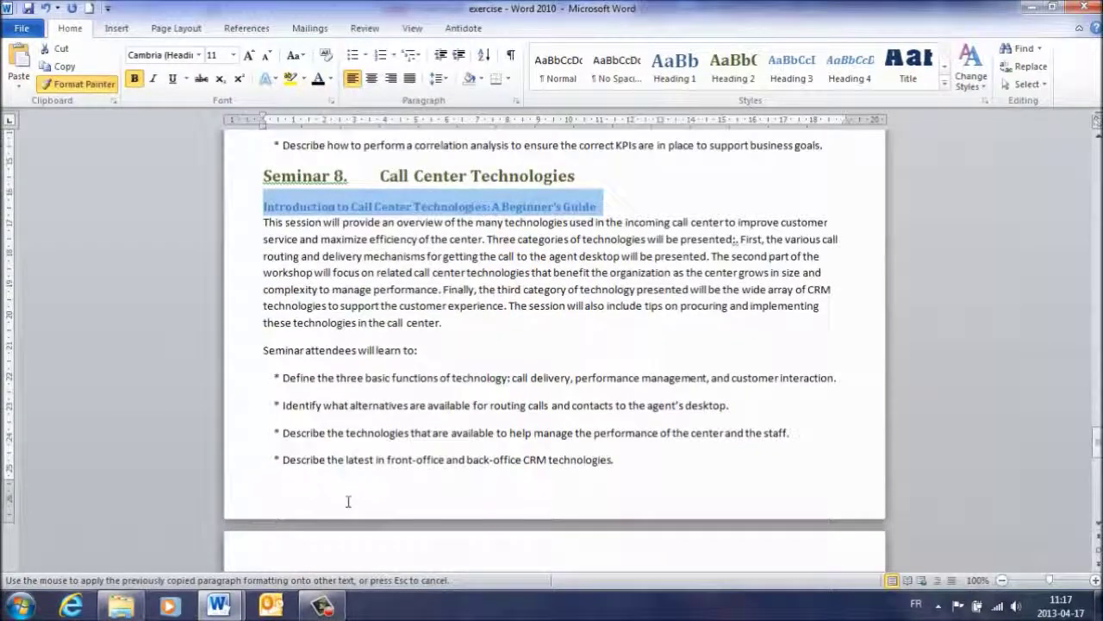
scroll(349, 501, down, 3)
scroll(341, 496, up, 10)
scroll(340, 495, up, 17)
scroll(330, 482, up, 18)
scroll(330, 479, up, 15)
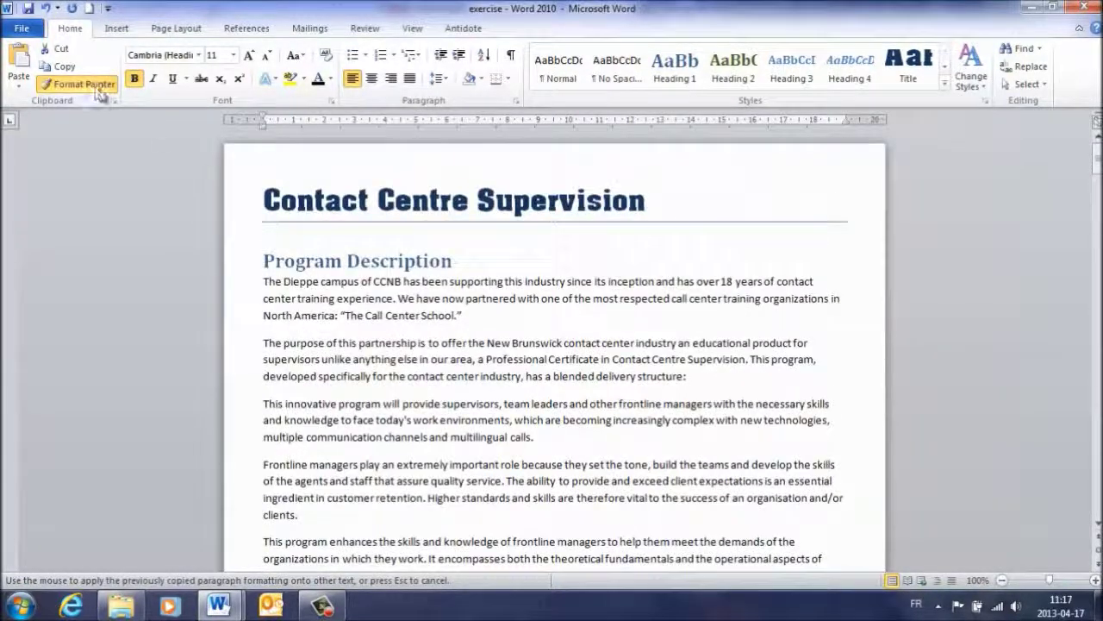
Check which style is applied to the document title, the "Program Description" heading, the Heading 2 subheadings and Seminar 1's subtitle
click(315, 200)
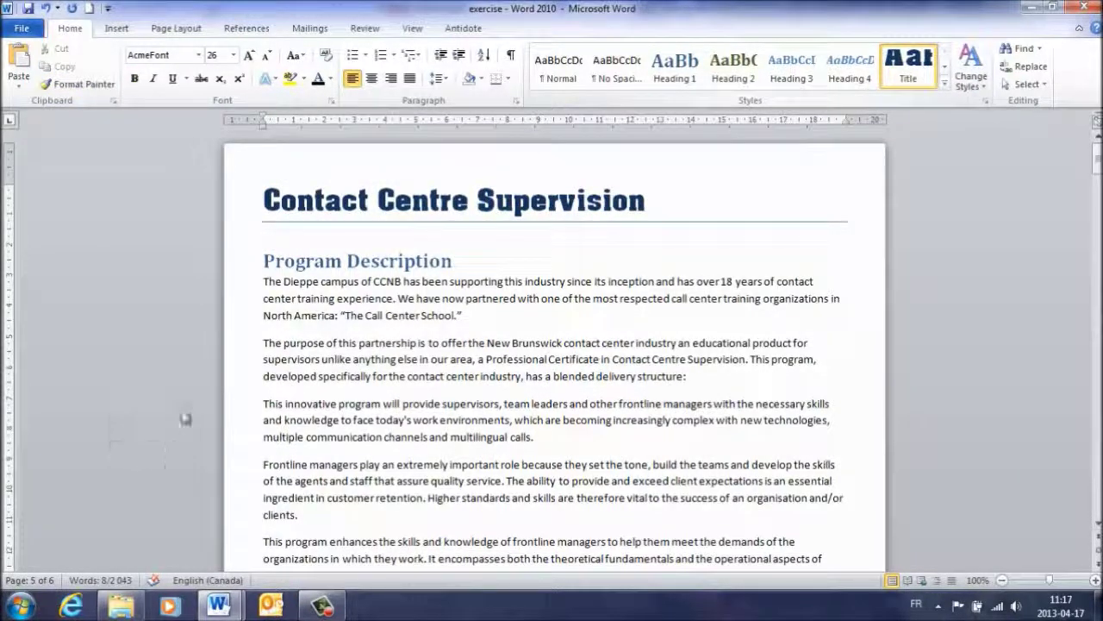
click(339, 260)
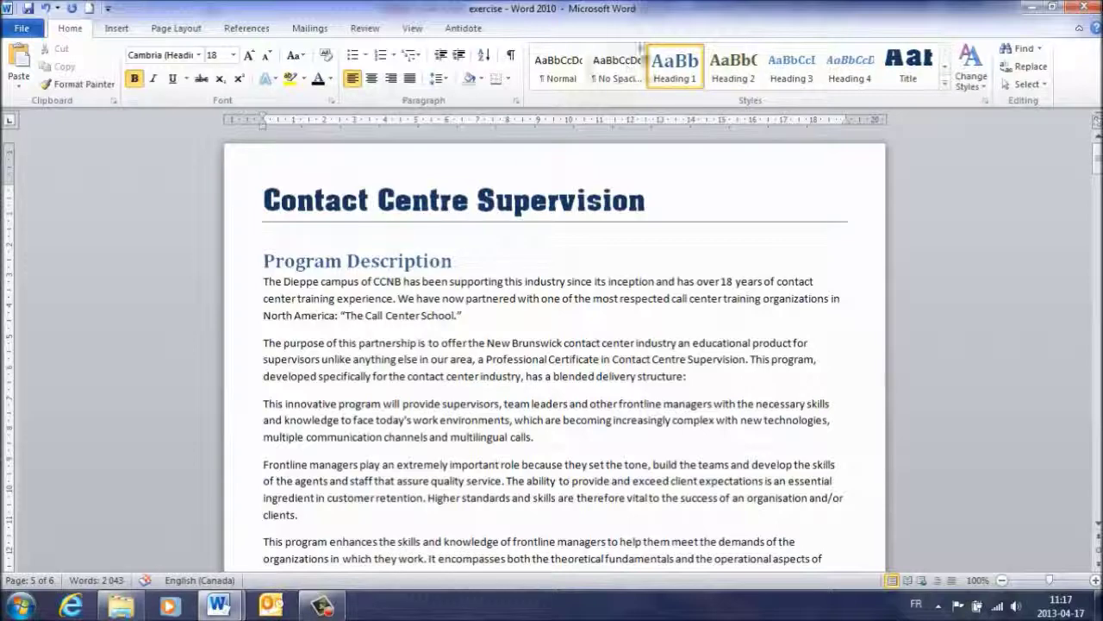
scroll(548, 379, down, 6)
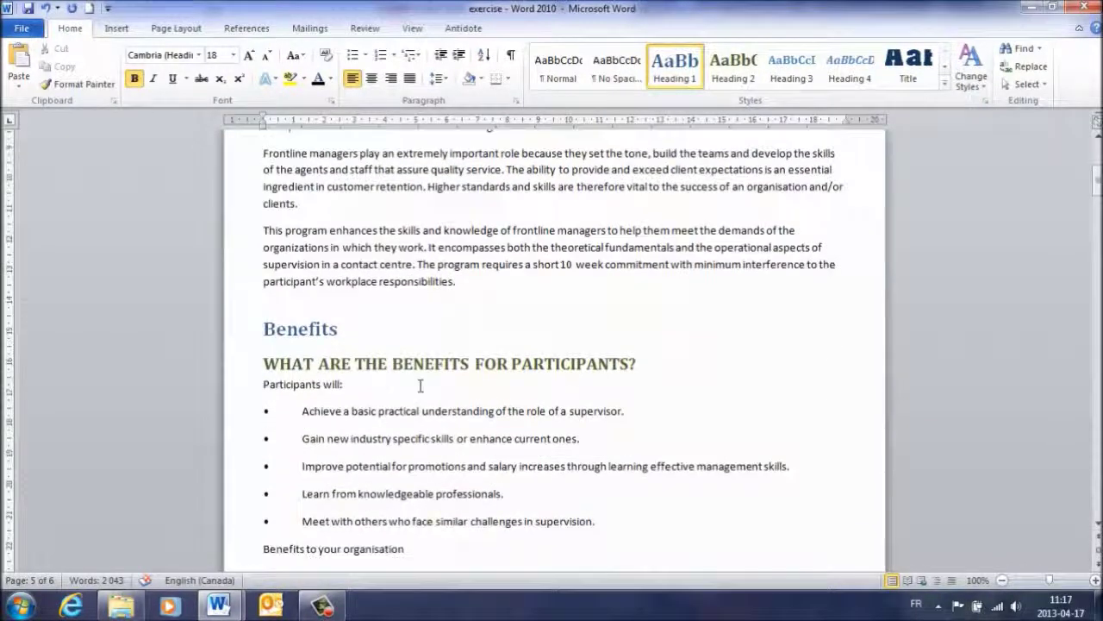
click(336, 363)
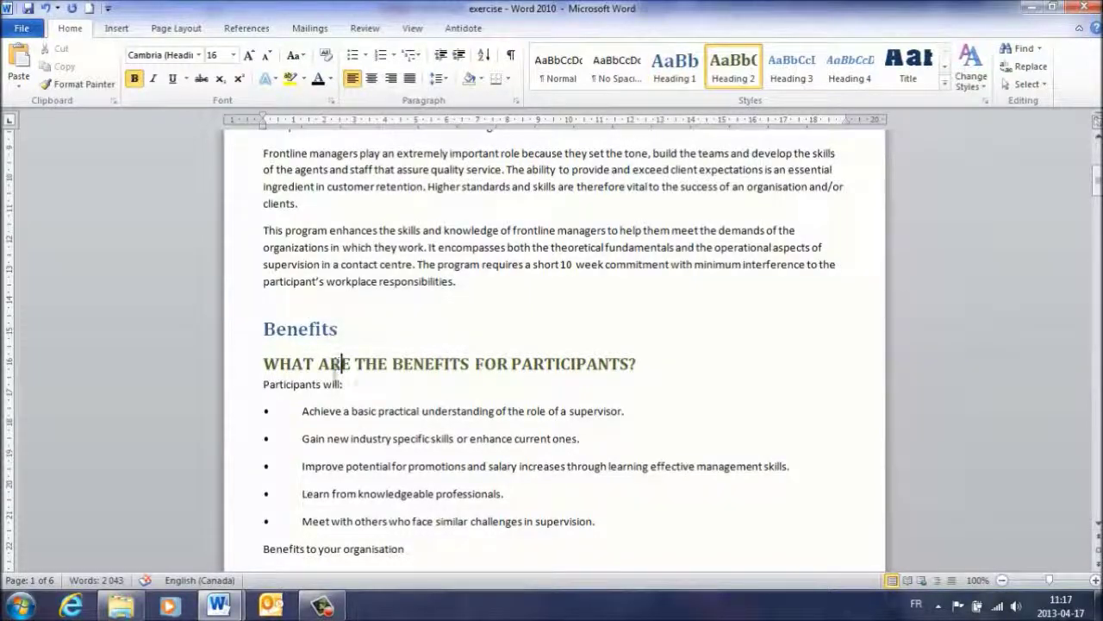
scroll(336, 364, down, 4)
scroll(336, 364, down, 7)
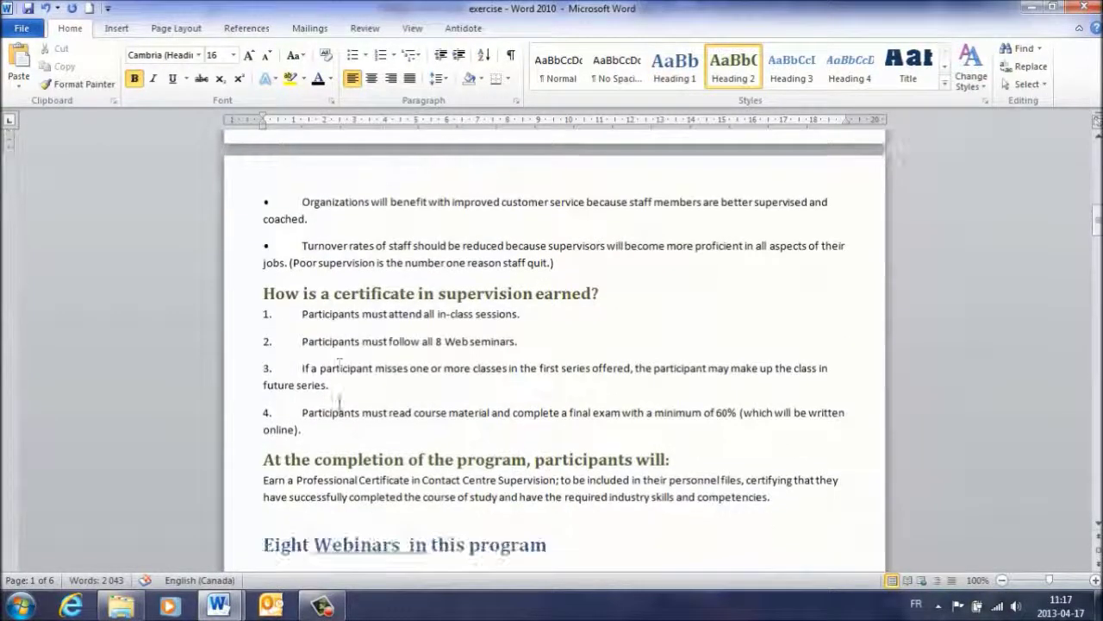
click(341, 293)
scroll(359, 455, down, 4)
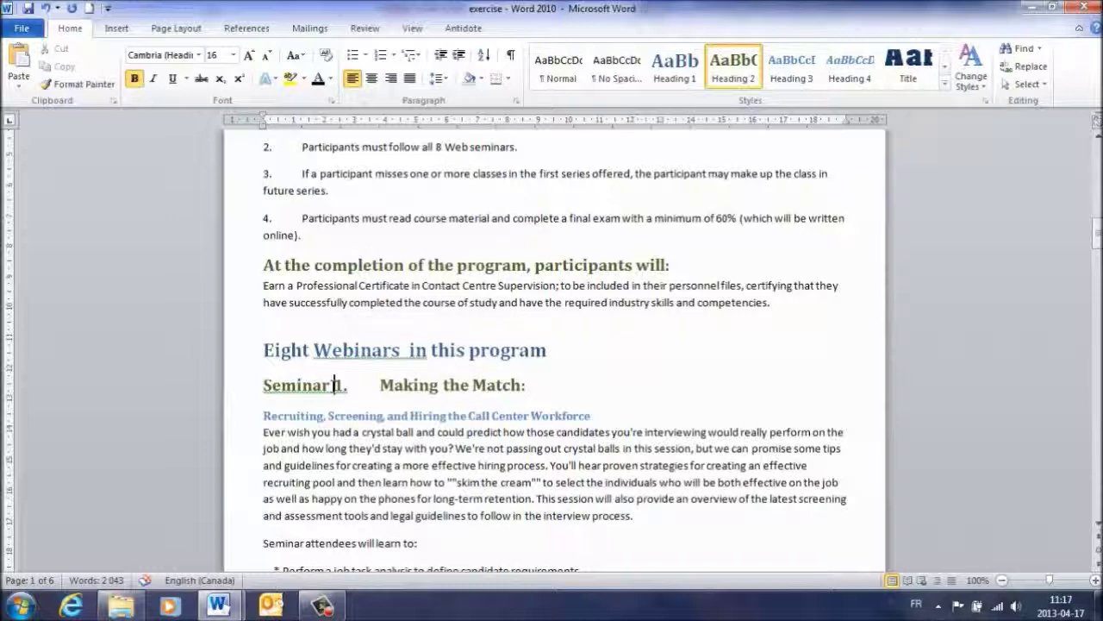
scroll(334, 385, down, 3)
click(316, 299)
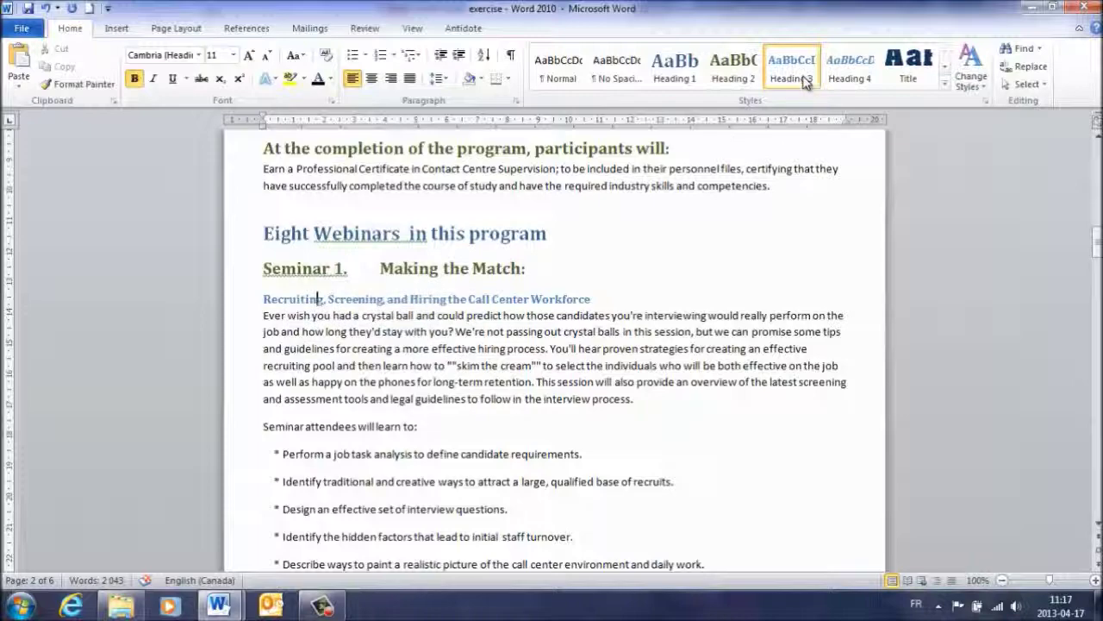
scroll(572, 390, down, 3)
scroll(517, 388, up, 10)
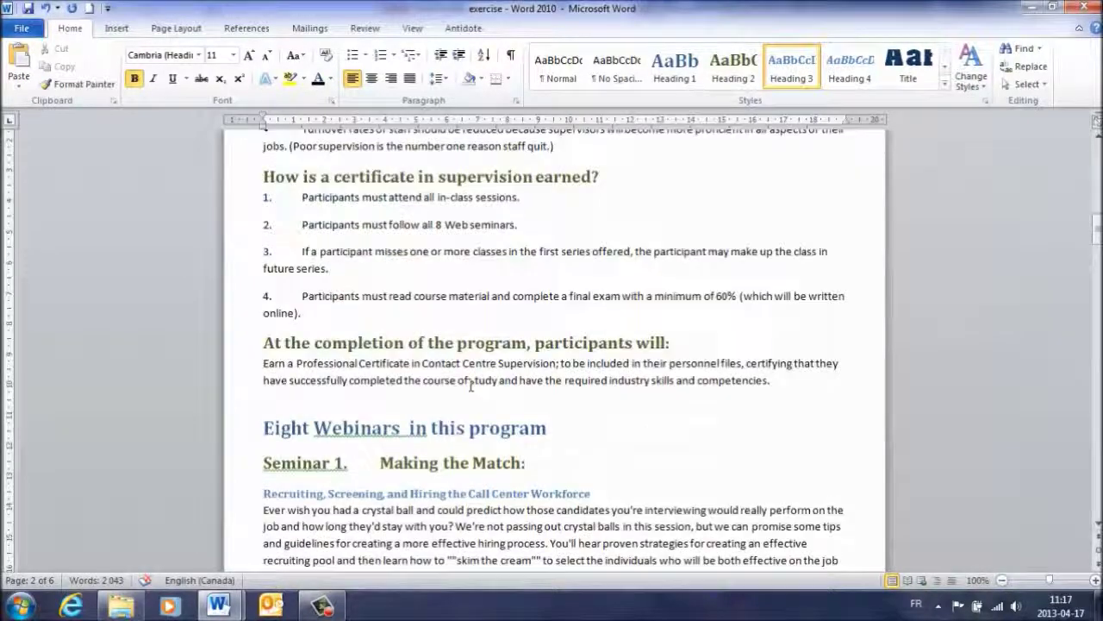
Apply the Elegant style set to the whole document
scroll(472, 387, up, 15)
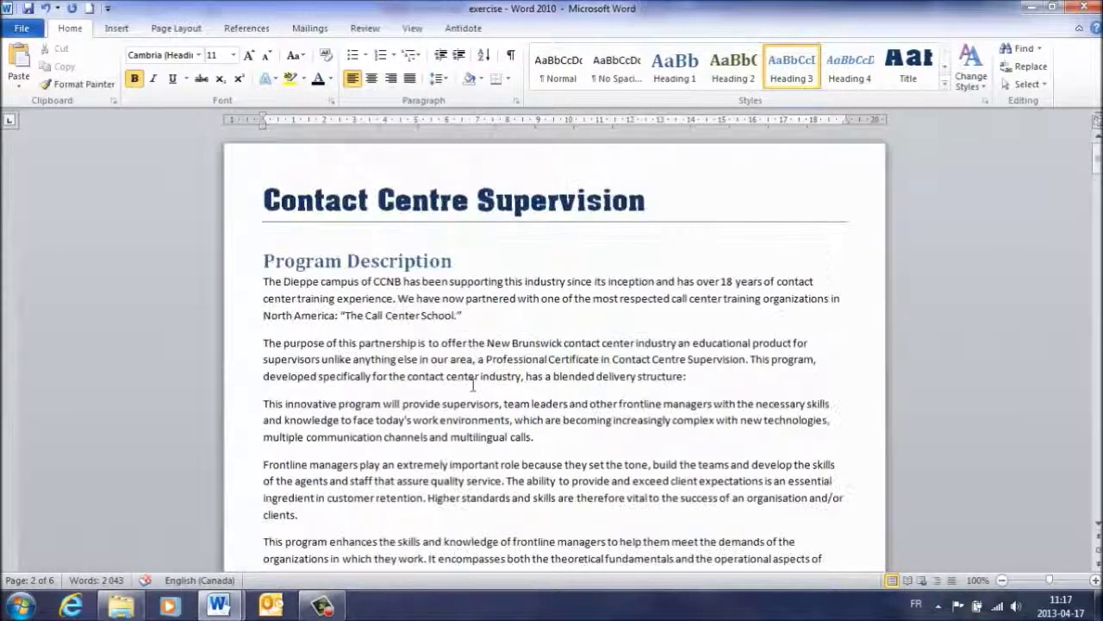
scroll(472, 385, down, 20)
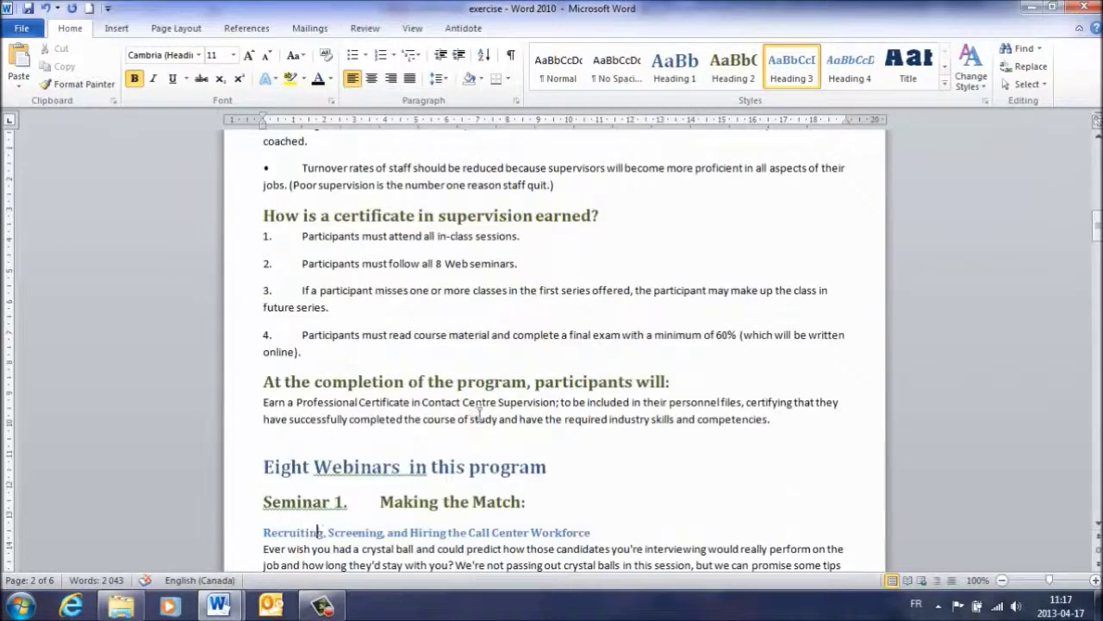
scroll(482, 405, down, 4)
scroll(480, 401, up, 9)
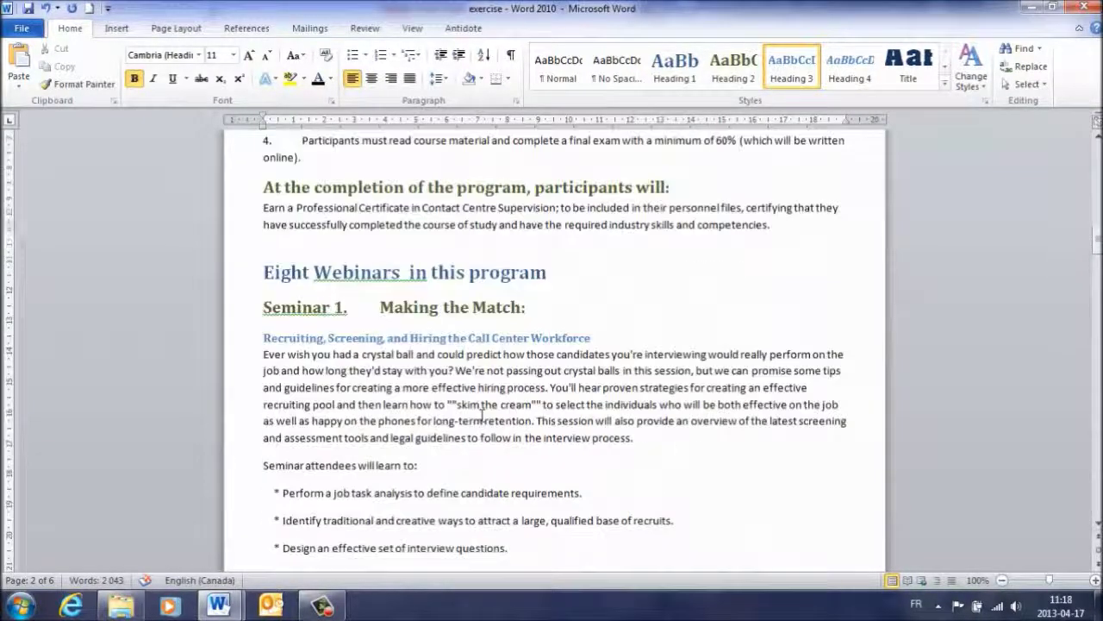
scroll(482, 415, up, 12)
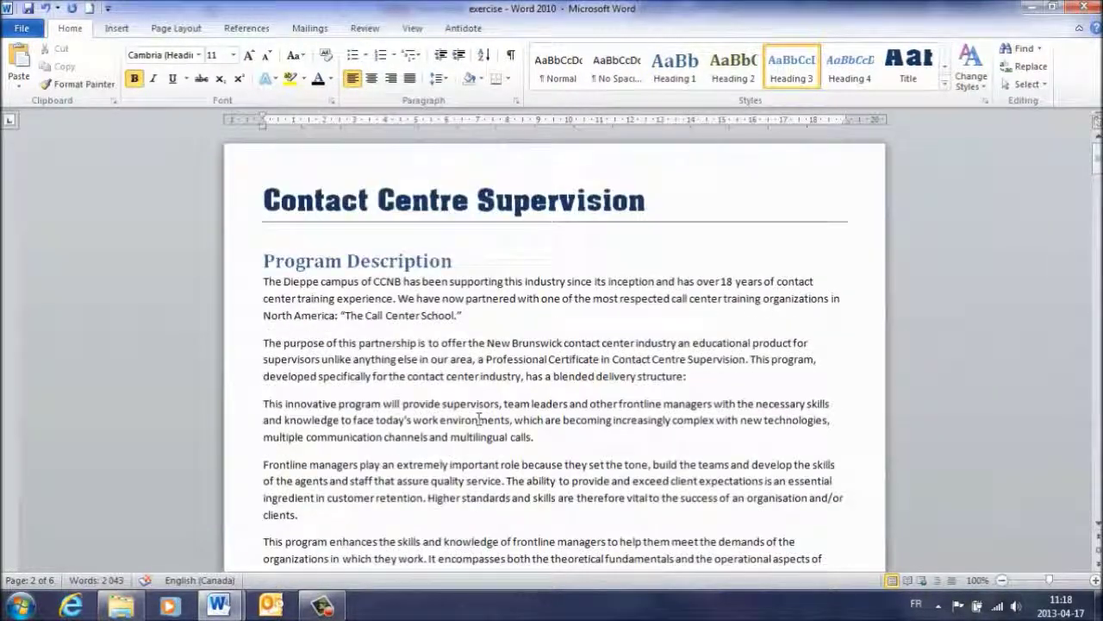
click(979, 88)
mouse_move(987, 107)
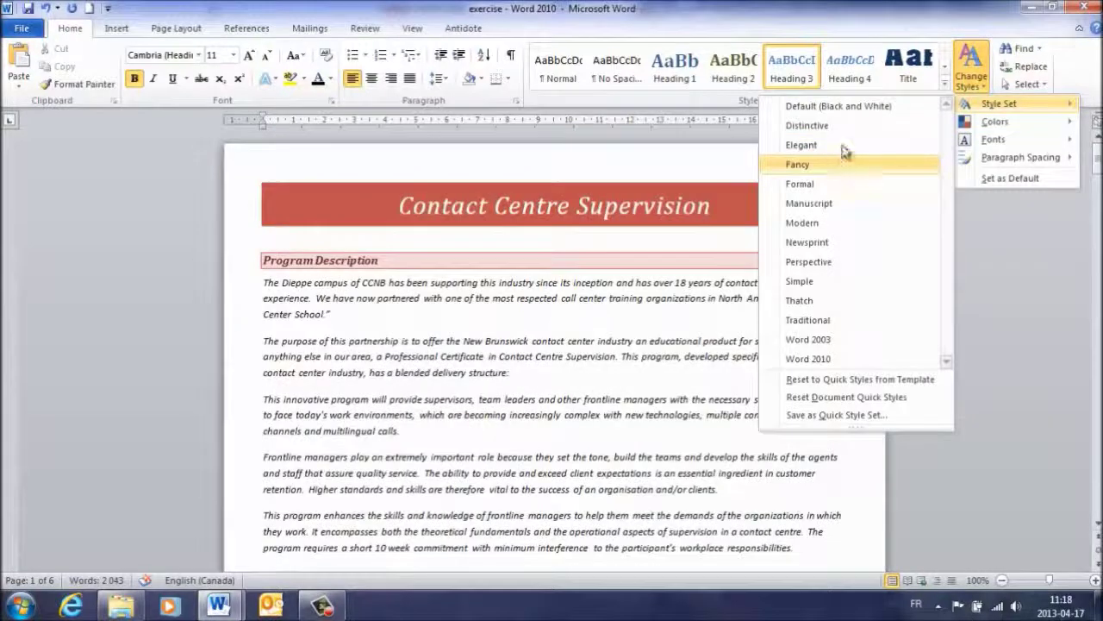
click(843, 146)
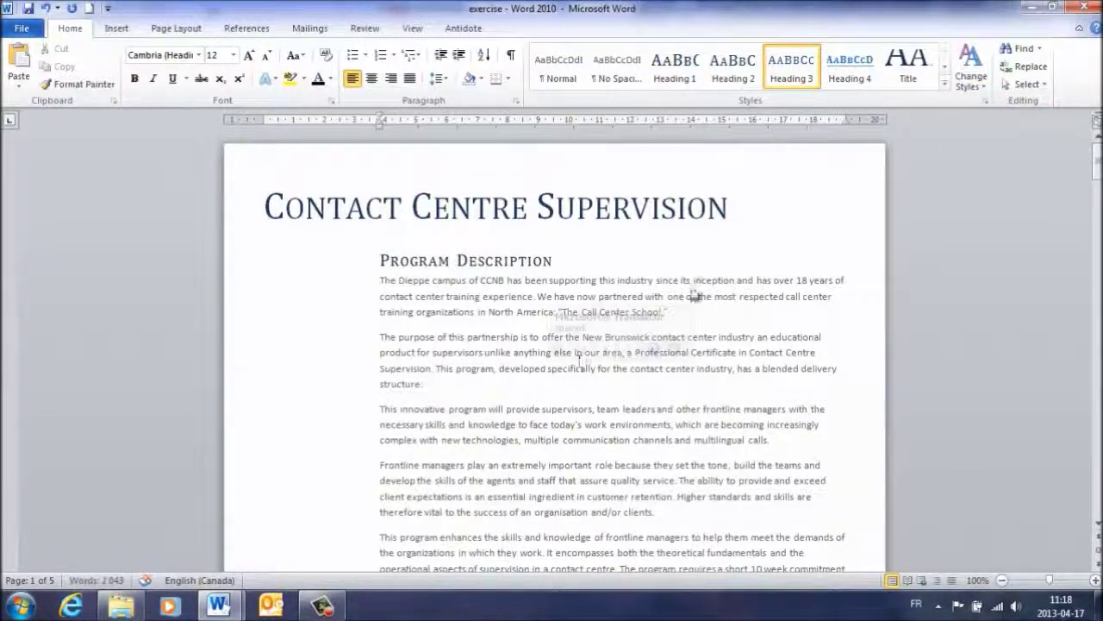
Choose the Elegant style set again and review the restyled headings down to Seminar 5
click(974, 86)
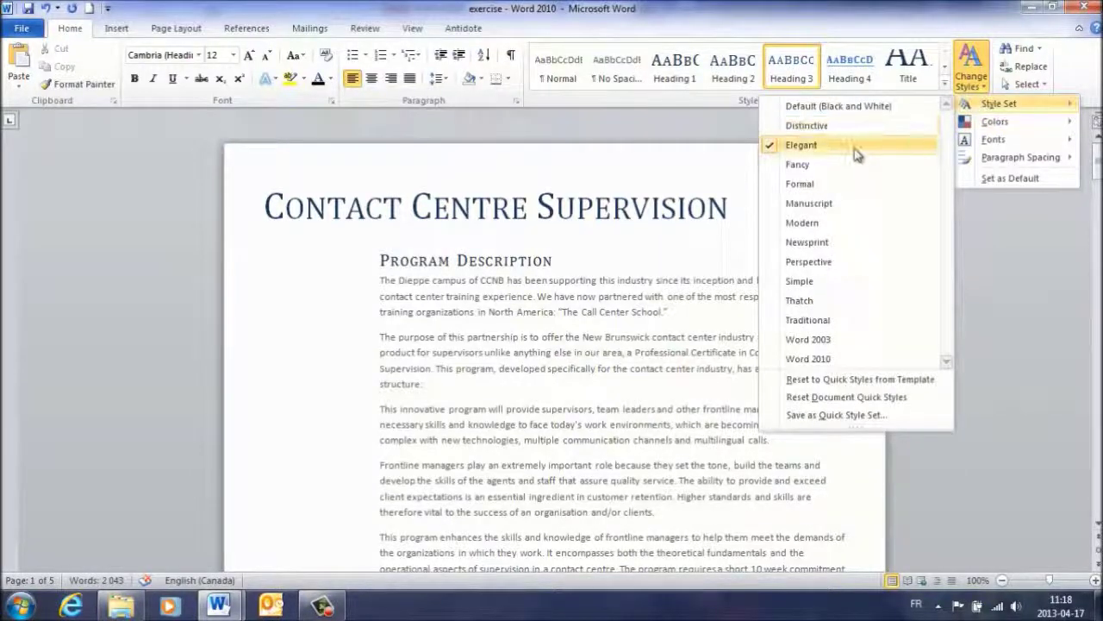
click(854, 147)
scroll(538, 324, down, 5)
scroll(538, 324, down, 15)
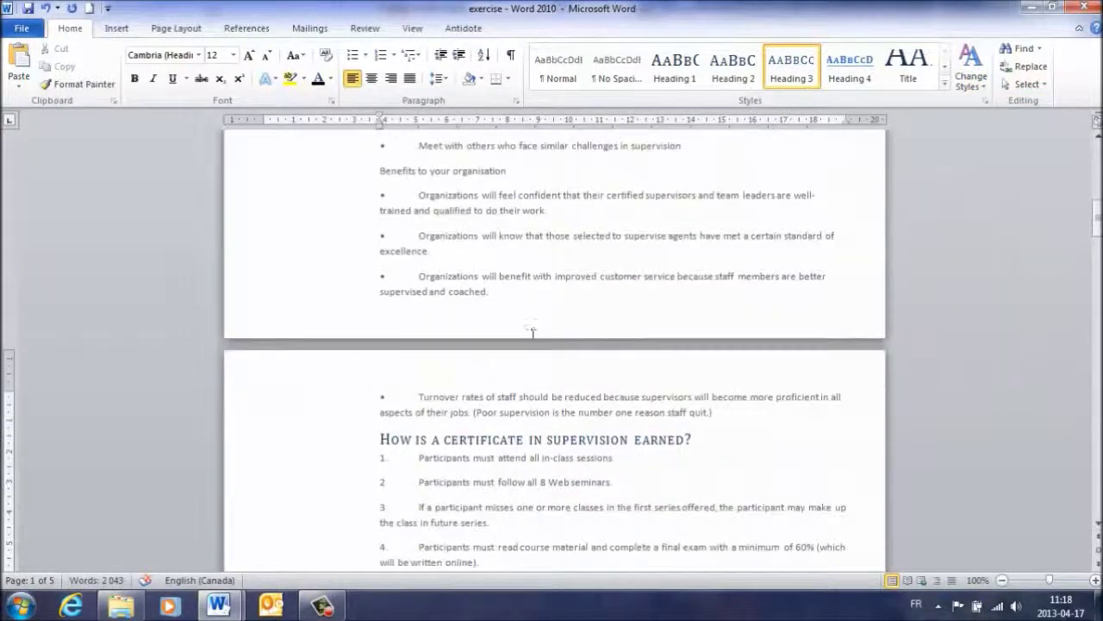
scroll(533, 349, down, 15)
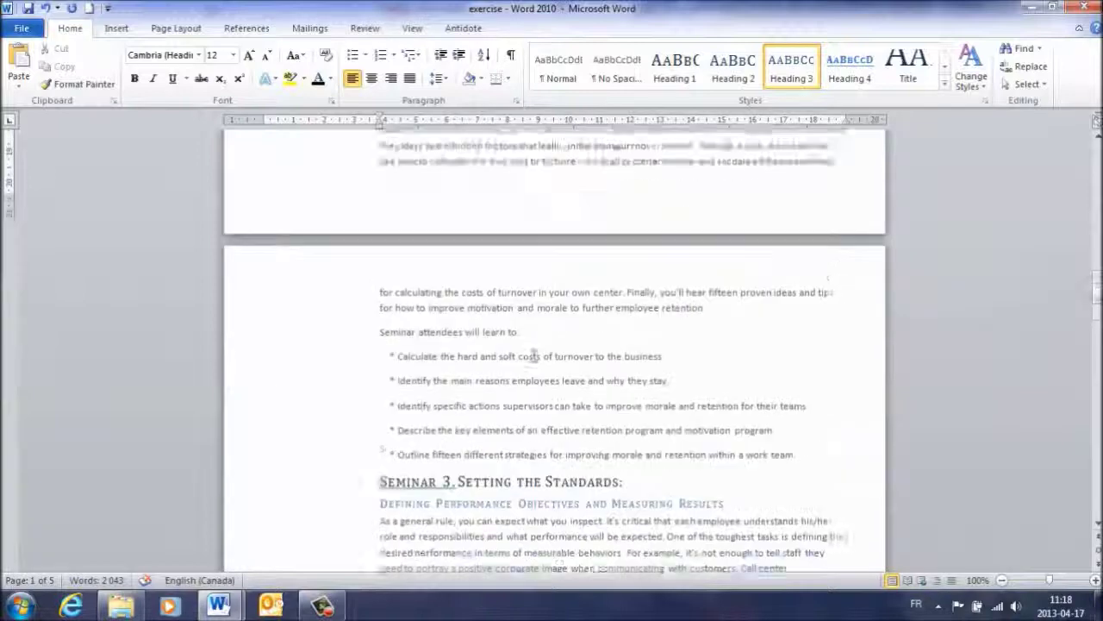
scroll(533, 369, down, 10)
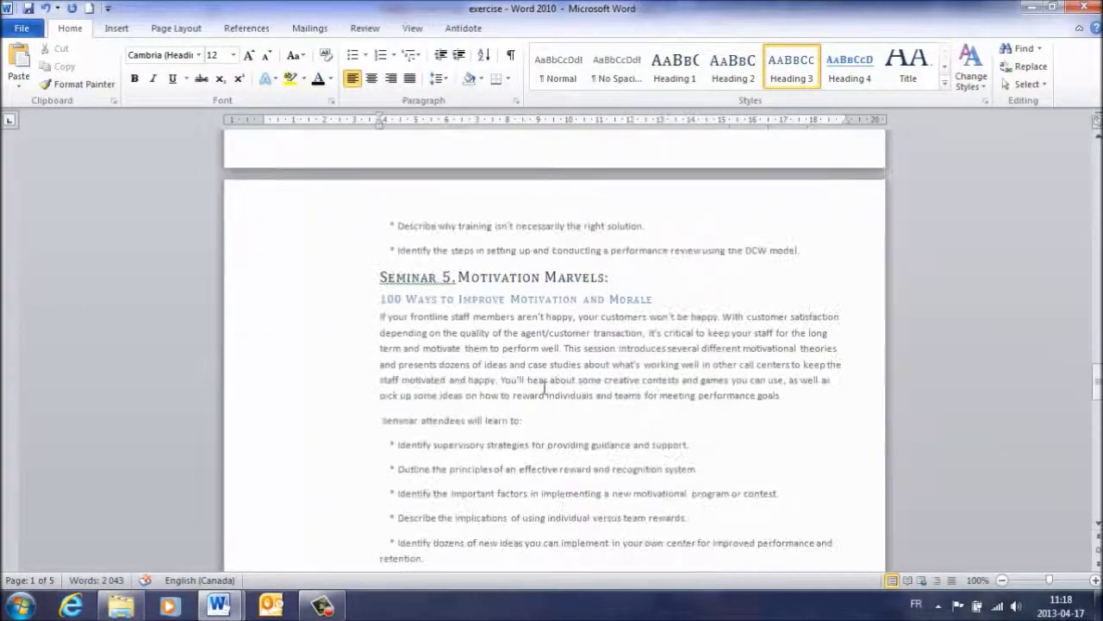
Switch the document to the Modern style set and return to the document title
click(966, 87)
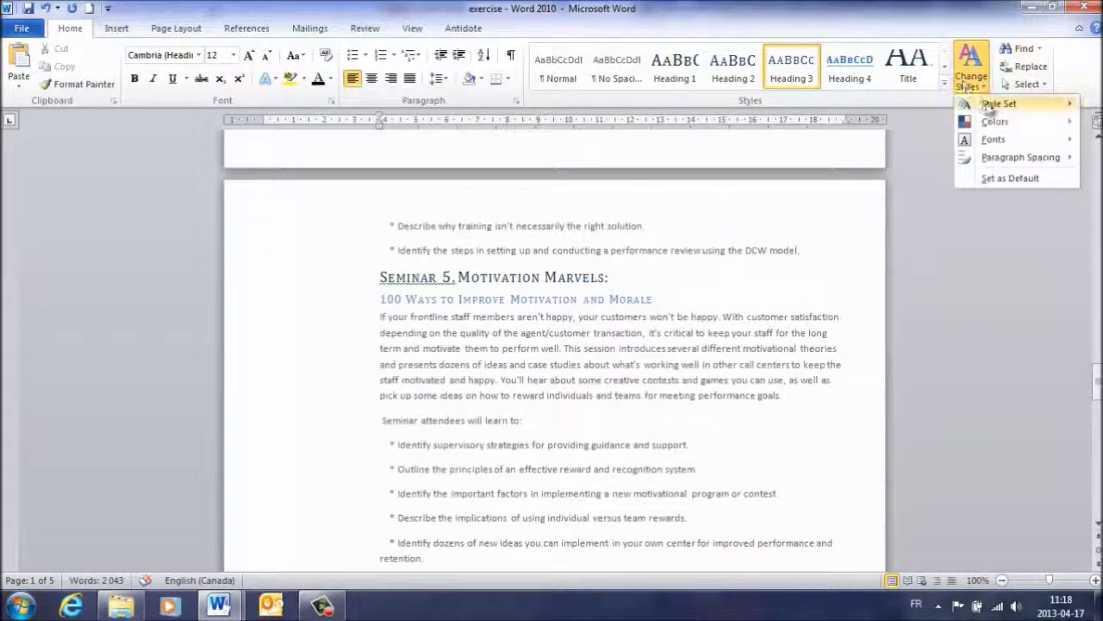
mouse_move(989, 105)
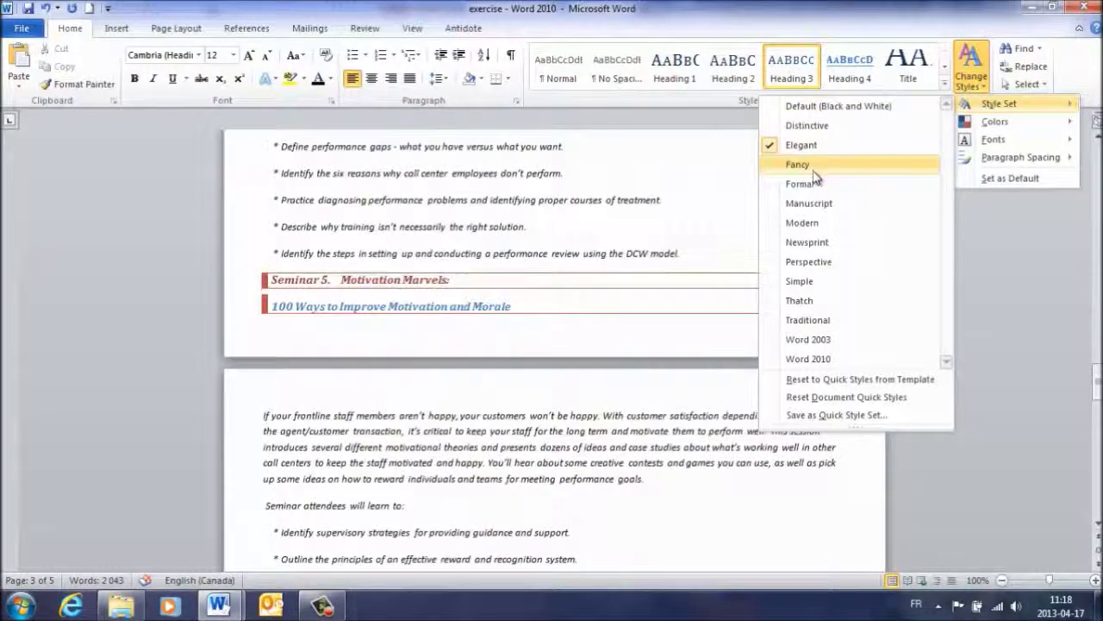
click(817, 226)
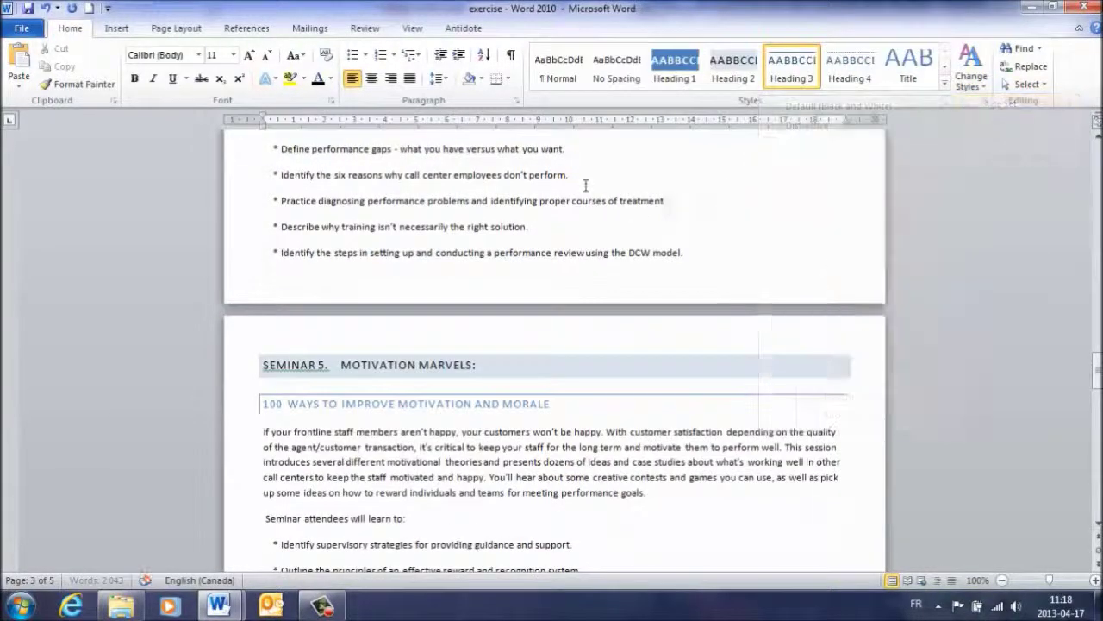
scroll(585, 184, up, 15)
scroll(585, 183, up, 20)
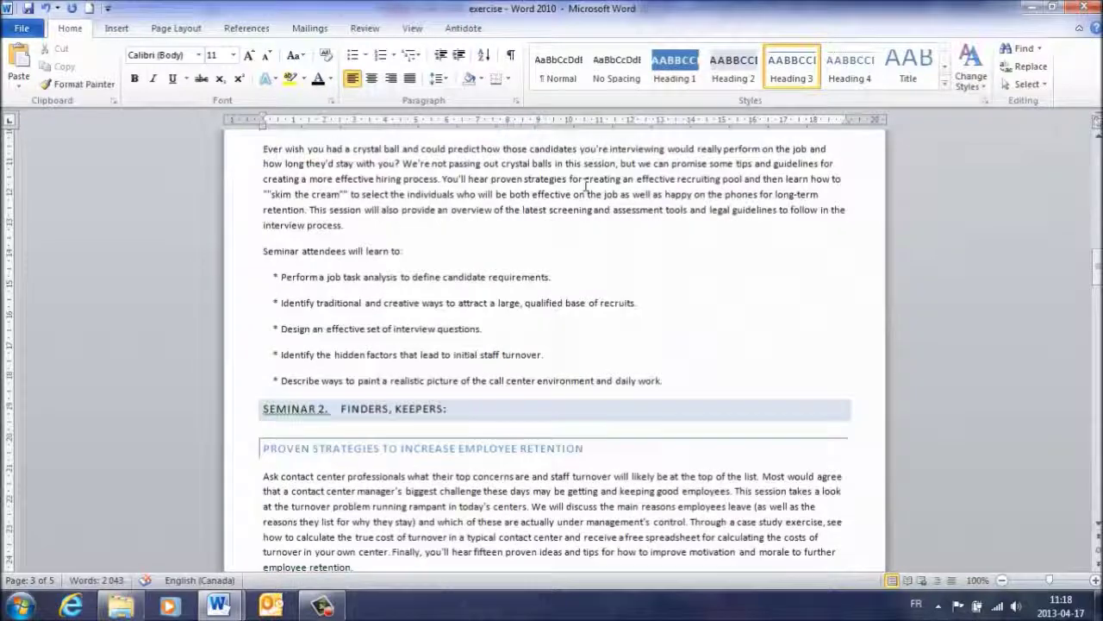
scroll(585, 184, up, 5)
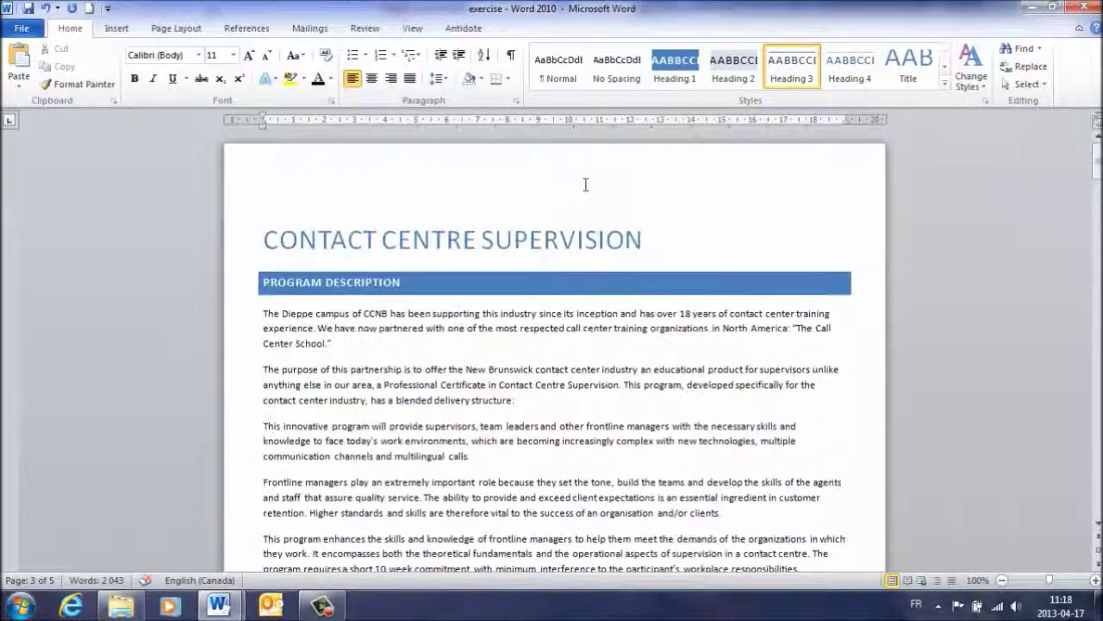
Change the document's theme colors to the built-in Aspect scheme
click(971, 70)
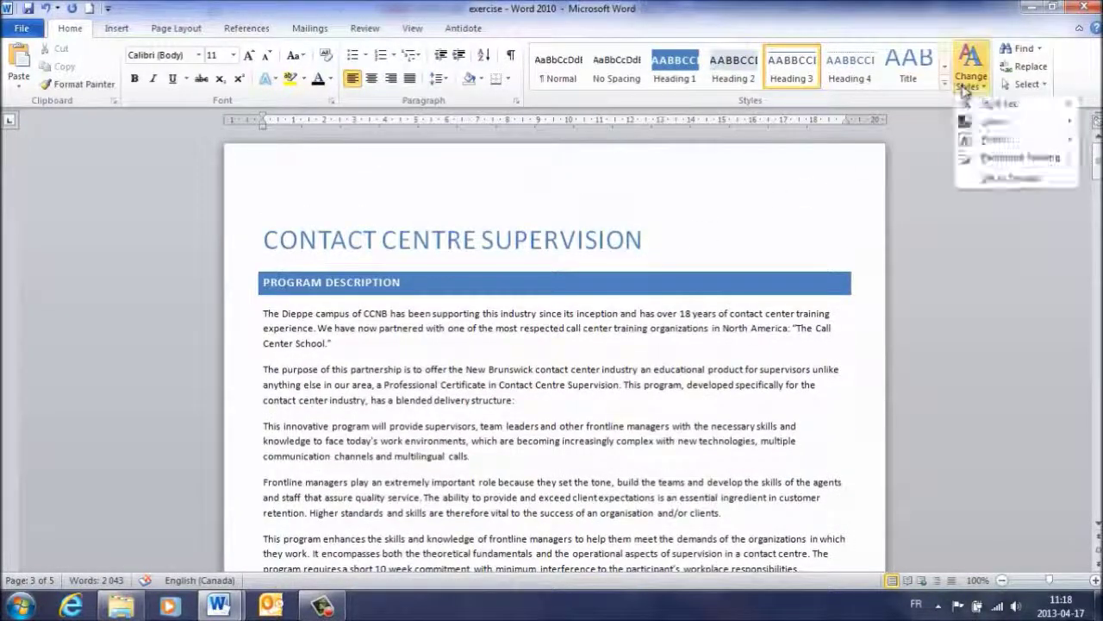
mouse_move(1000, 125)
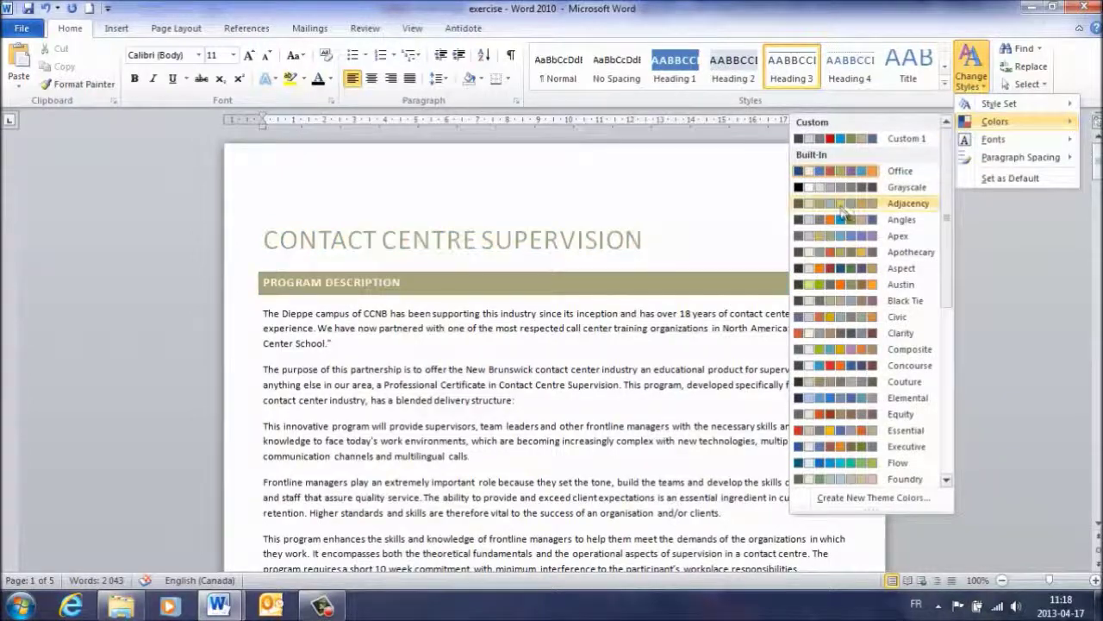
click(835, 262)
Examine how the title, section headings, seminar titles and subtitles look in the new color scheme
scroll(472, 320, down, 15)
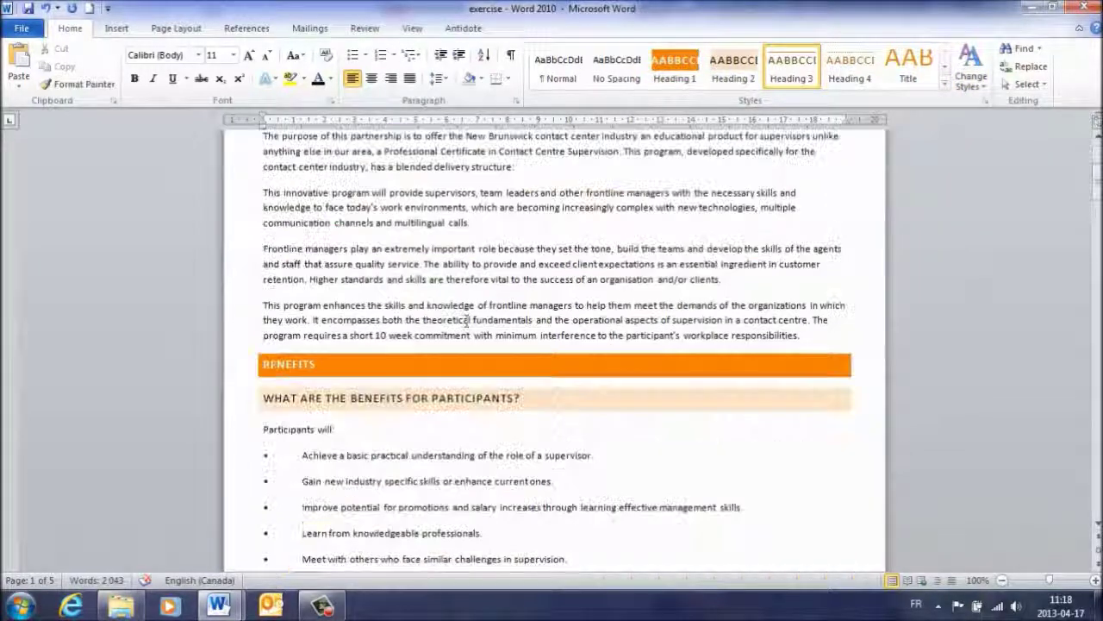
scroll(472, 320, up, 4)
scroll(472, 322, up, 6)
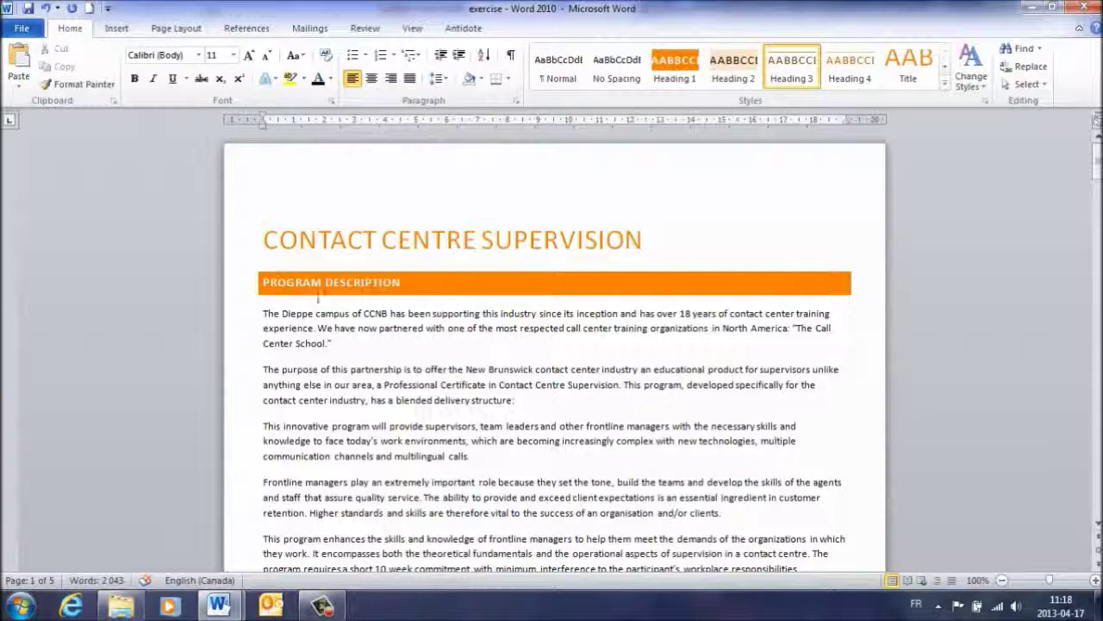
mouse_move(395, 362)
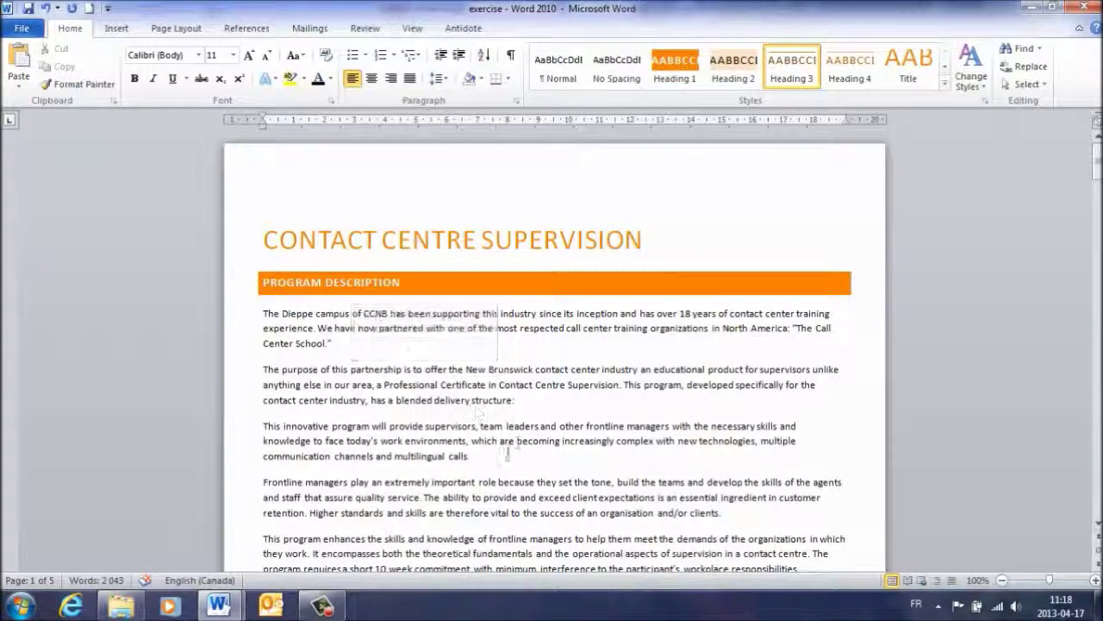
scroll(474, 414, down, 7)
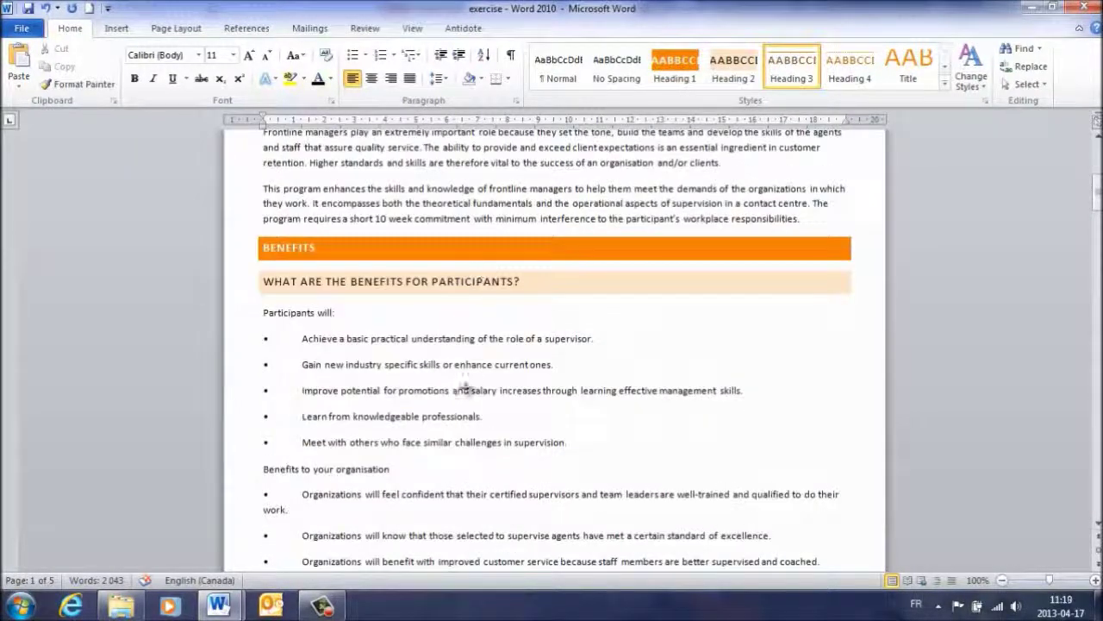
scroll(468, 411, down, 14)
scroll(468, 455, down, 3)
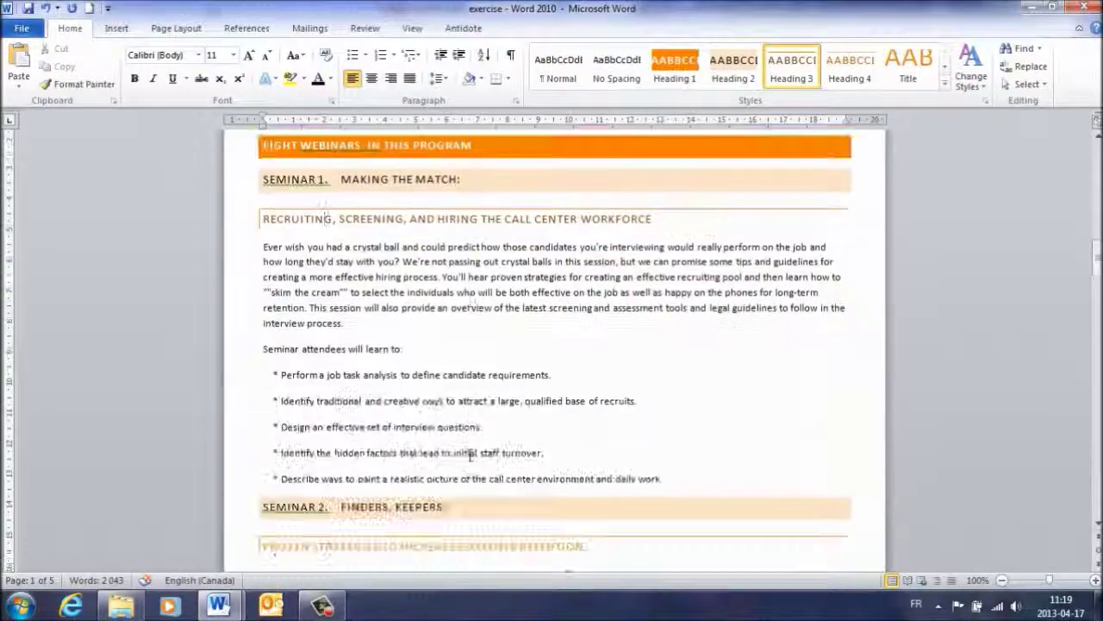
scroll(468, 455, up, 17)
scroll(468, 490, up, 10)
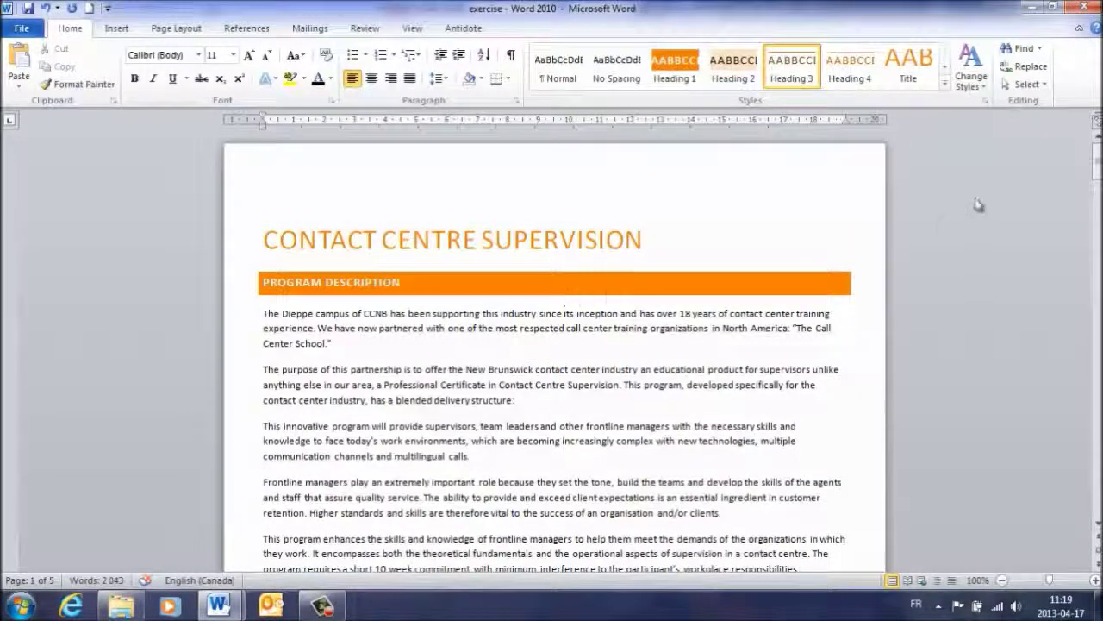
Open the list of theme color schemes for the document's styles
click(978, 85)
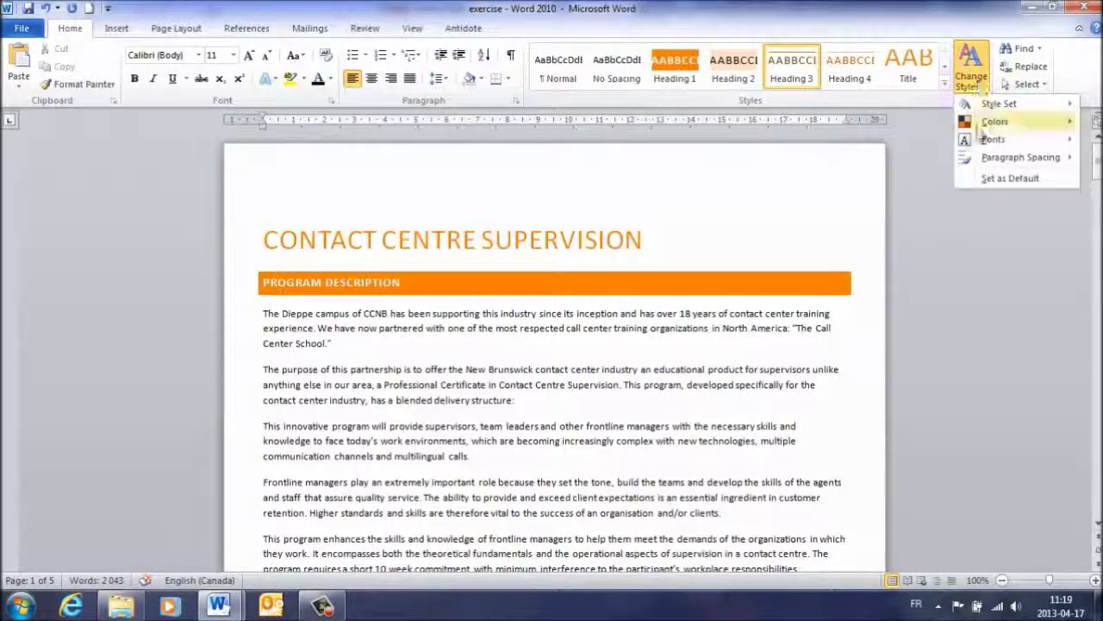
mouse_move(983, 127)
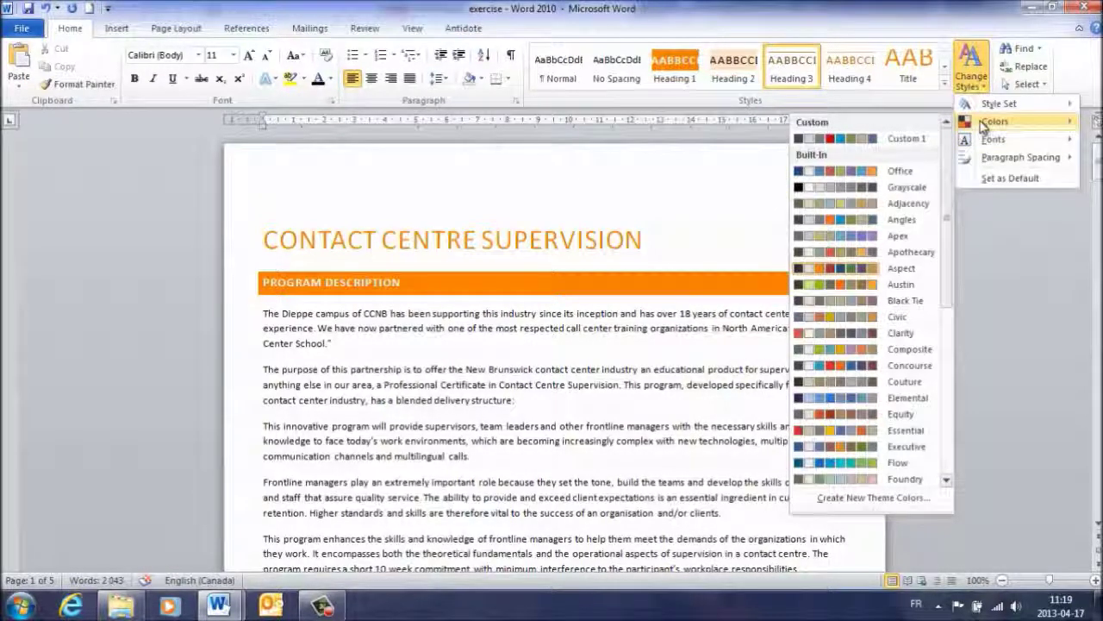